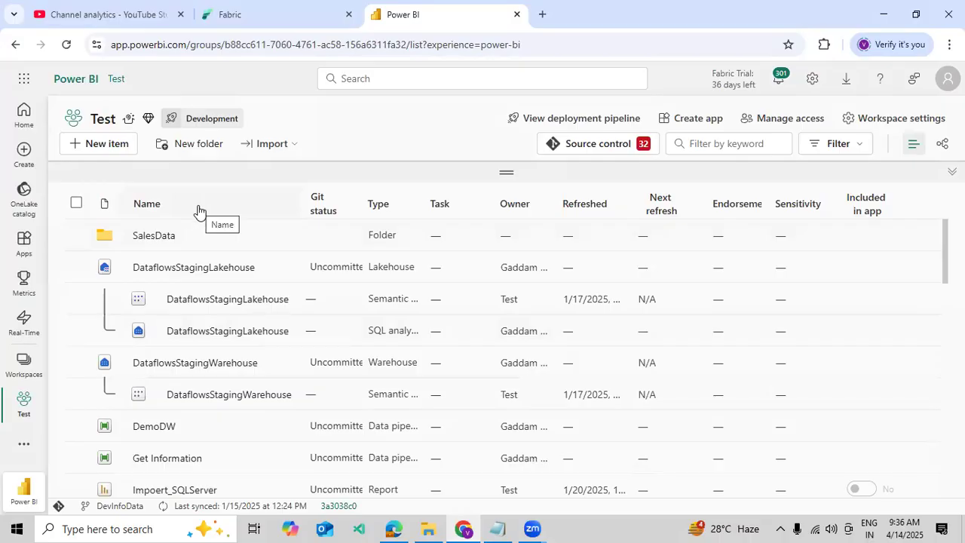
Step: Create a new Copy job item named DemoCopy in the Test workspace, filtering all item types by "Cop"
click(97, 147)
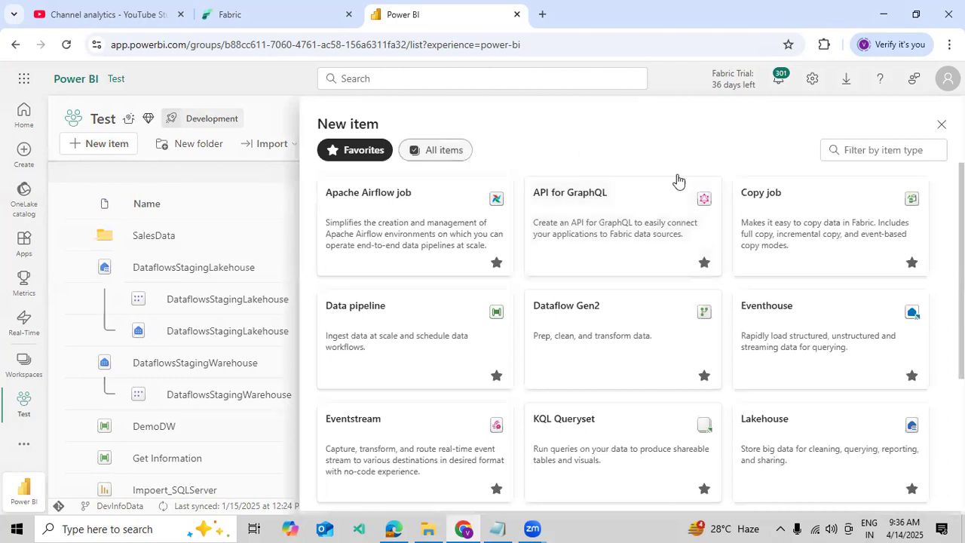
click(460, 151)
click(857, 152)
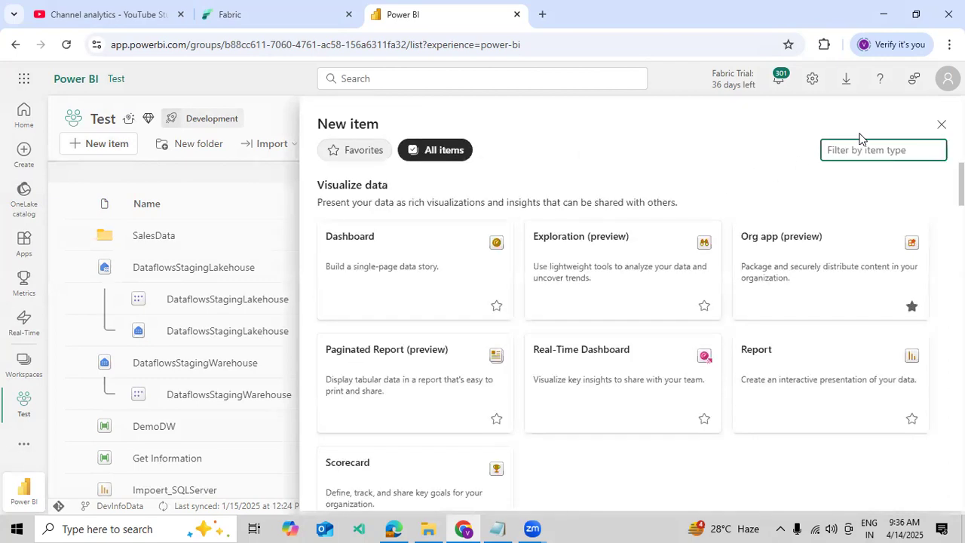
text(Cop)
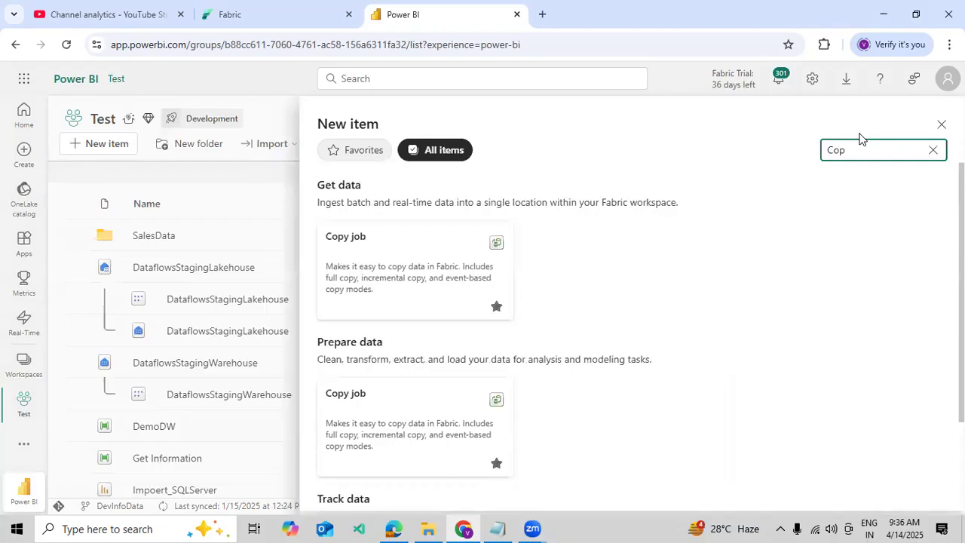
click(476, 263)
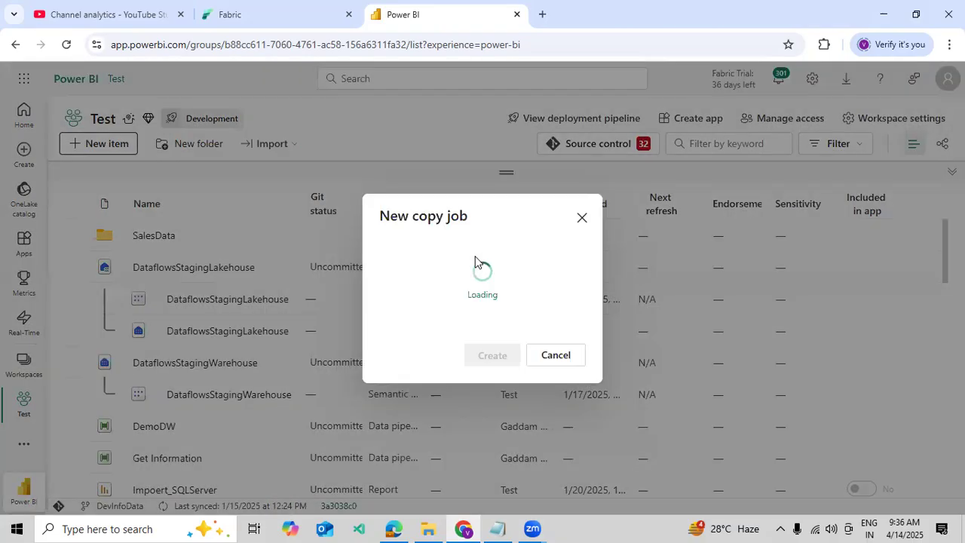
double_click(423, 270)
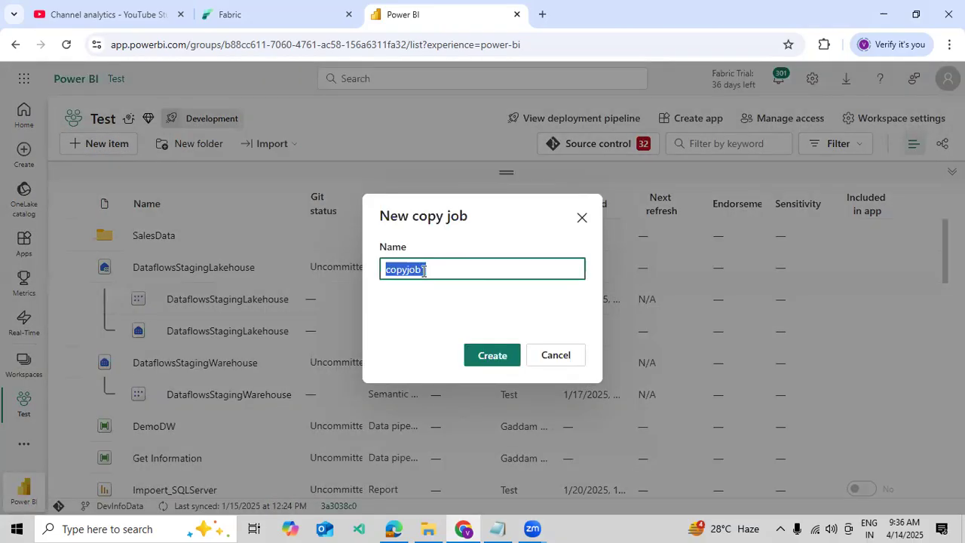
text(DemoCopy)
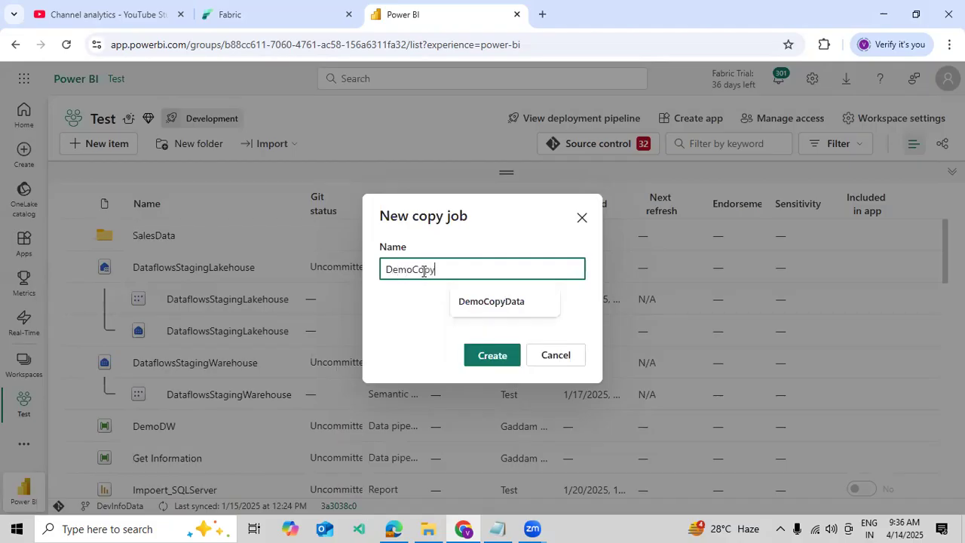
click(507, 355)
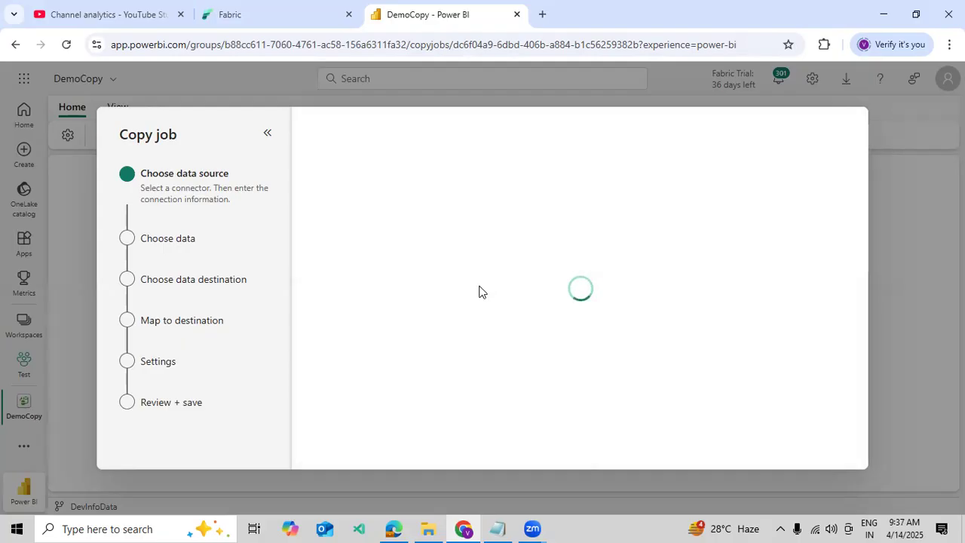
Step: Collapse the wizard's step list and choose Azure SQL database from the full list of new sources
click(266, 131)
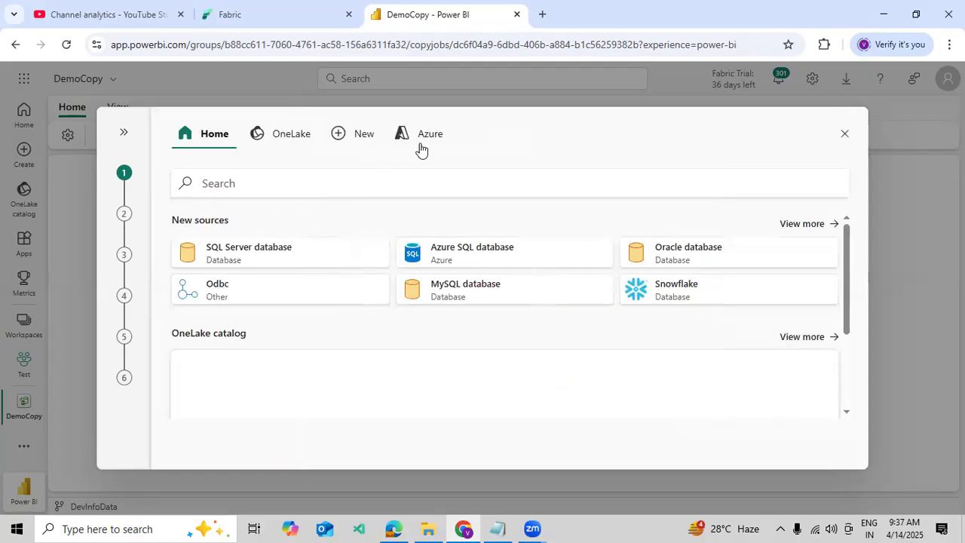
click(795, 225)
scroll(609, 293, down, 2)
scroll(603, 308, up, 2)
scroll(747, 305, down, 2)
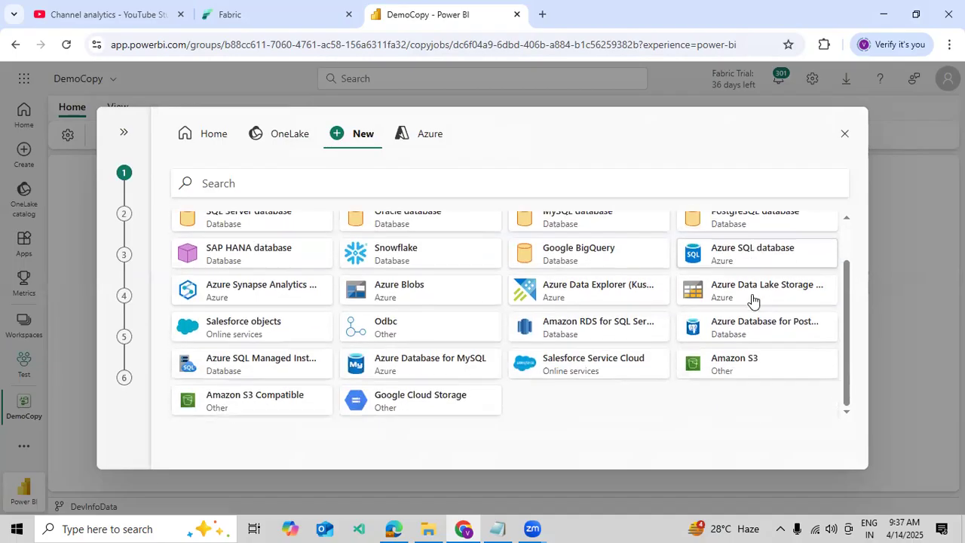
scroll(569, 390, up, 2)
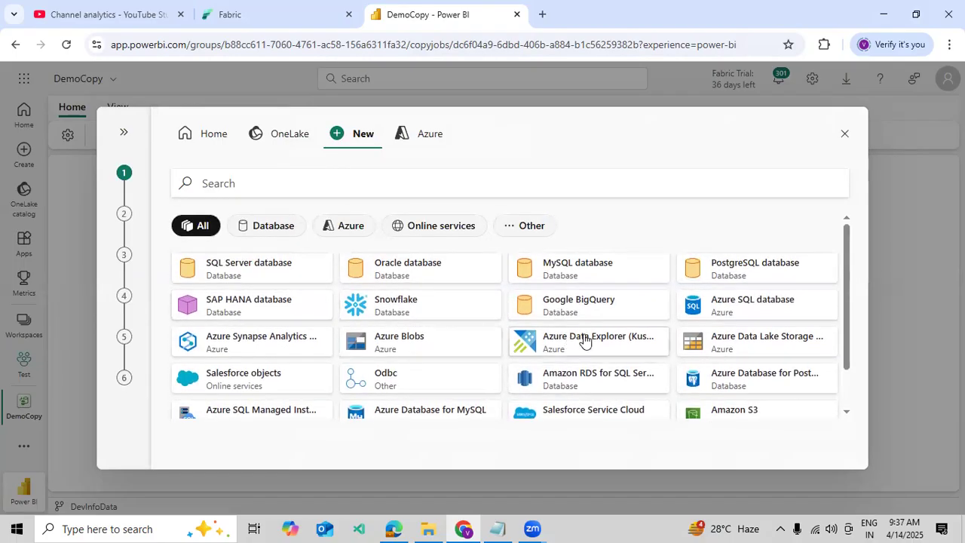
click(751, 313)
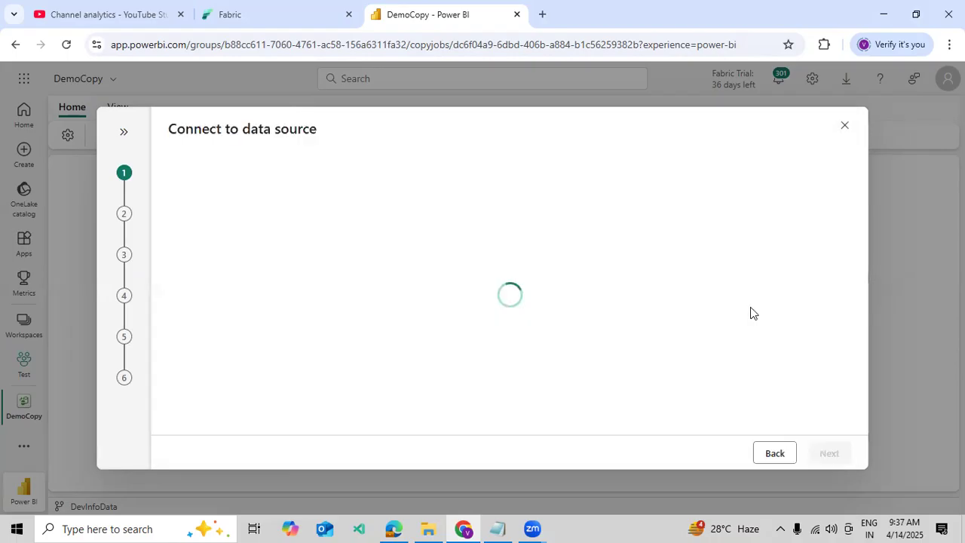
Step: Copy the server name fabricdatabasedemo.database.windows.net from the Notepad notes into the connection's Server setting
click(497, 528)
drag(344, 218, 118, 199)
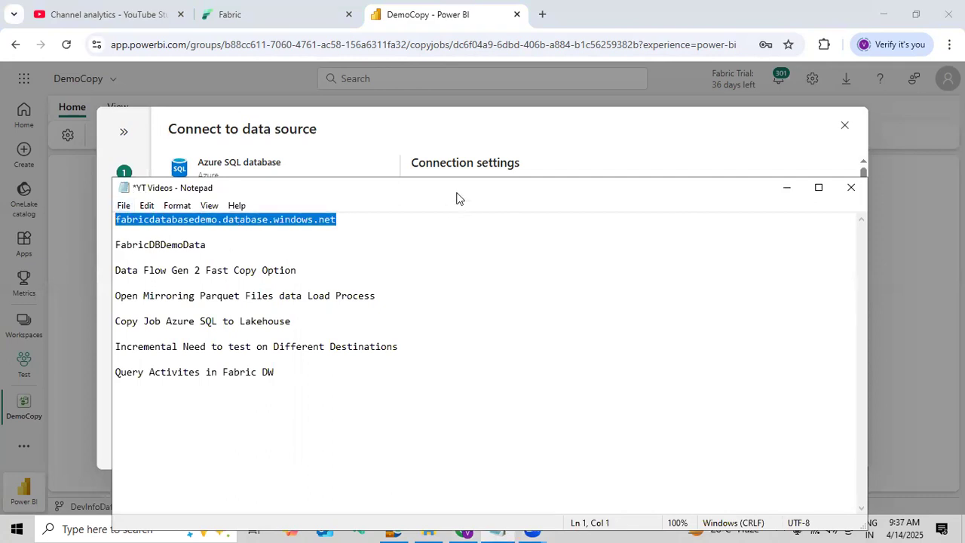
key(ctrl+c)
click(485, 146)
click(485, 199)
key(ctrl+v)
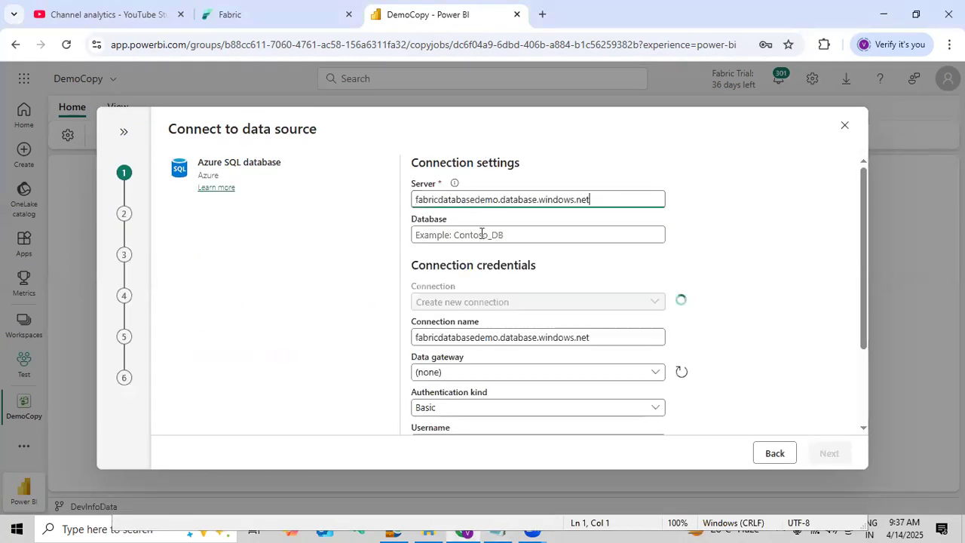
Step: Copy the database name FabricDBDemoData from the Notepad notes into the Database setting and connect with the existing connection
click(499, 527)
drag(208, 246, 101, 257)
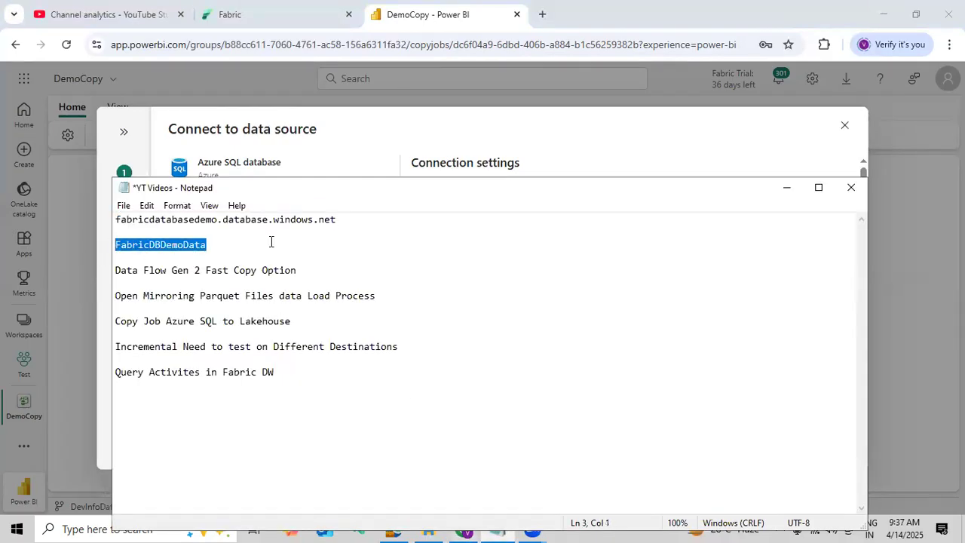
key(ctrl+c)
click(484, 112)
click(462, 234)
key(ctrl+v)
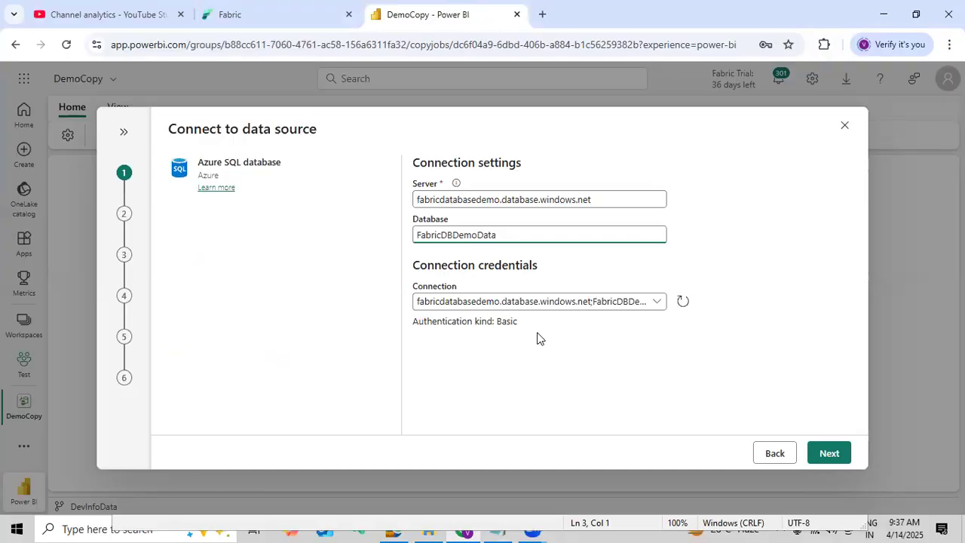
click(829, 455)
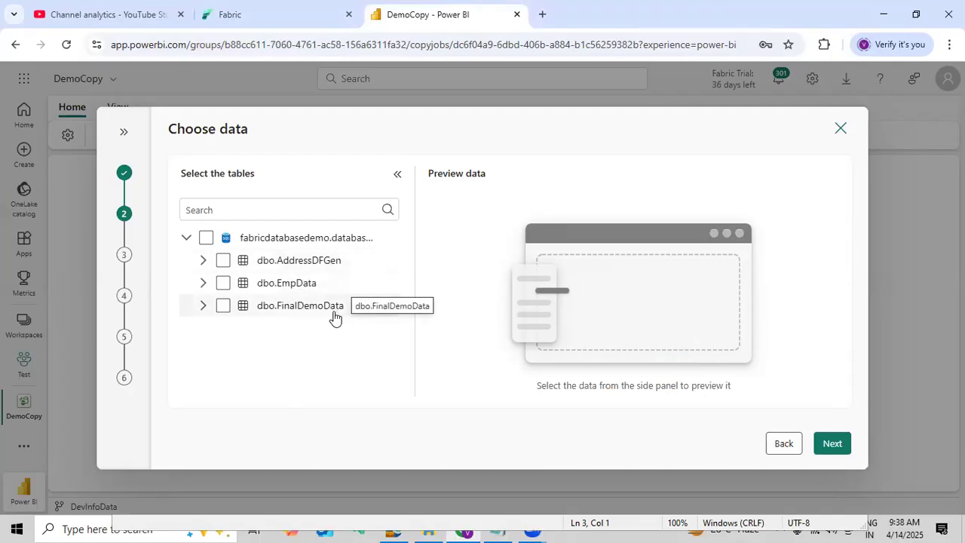
Step: Select the source tables dbo.AddressDFGen, dbo.EmpData and dbo.FinalDemoData for the copy job
click(223, 260)
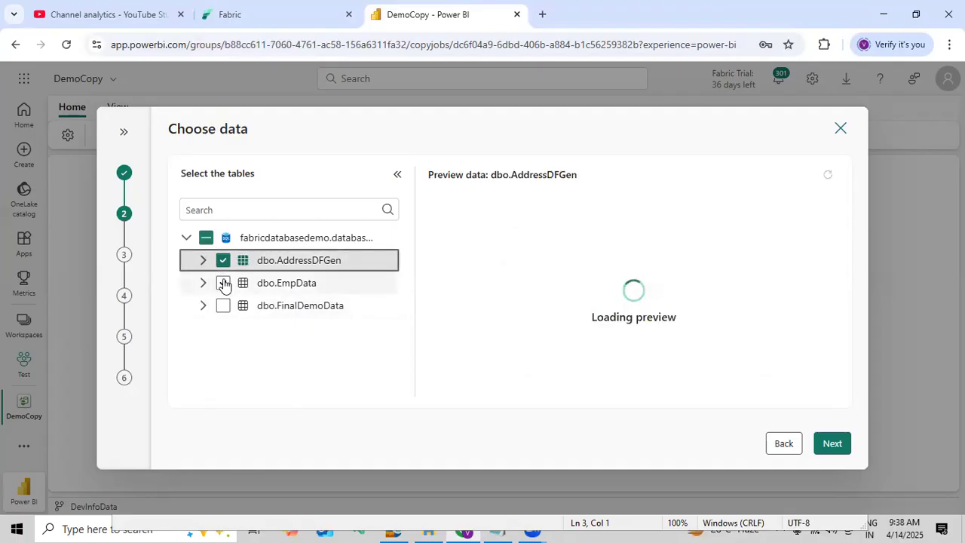
click(224, 282)
click(225, 322)
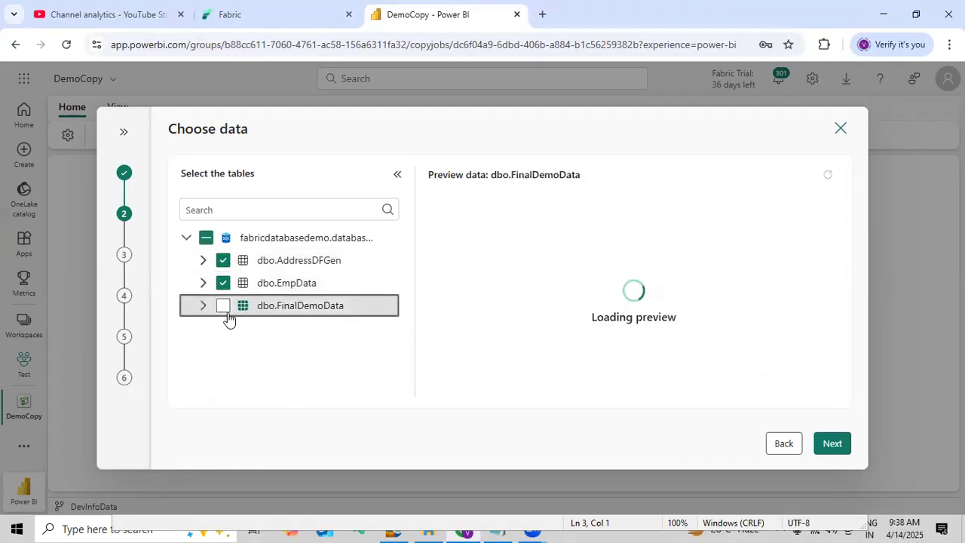
click(224, 306)
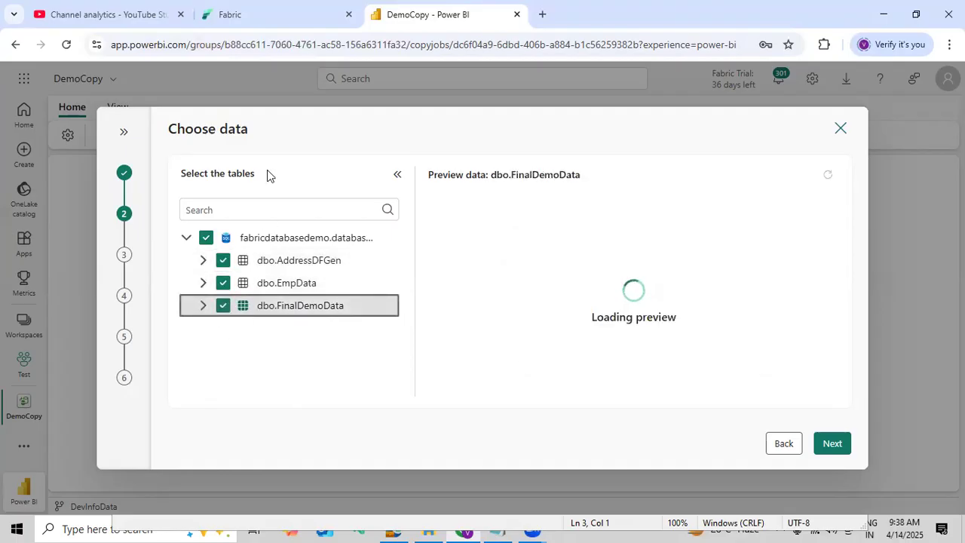
Step: Switch to the Fabric browser page and open the DeptSales workspace
click(225, 17)
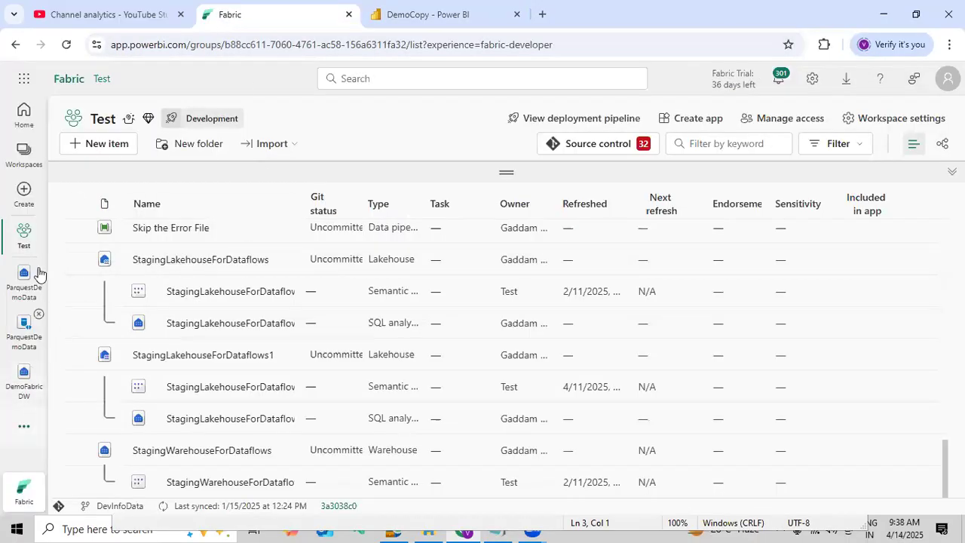
click(24, 158)
click(126, 273)
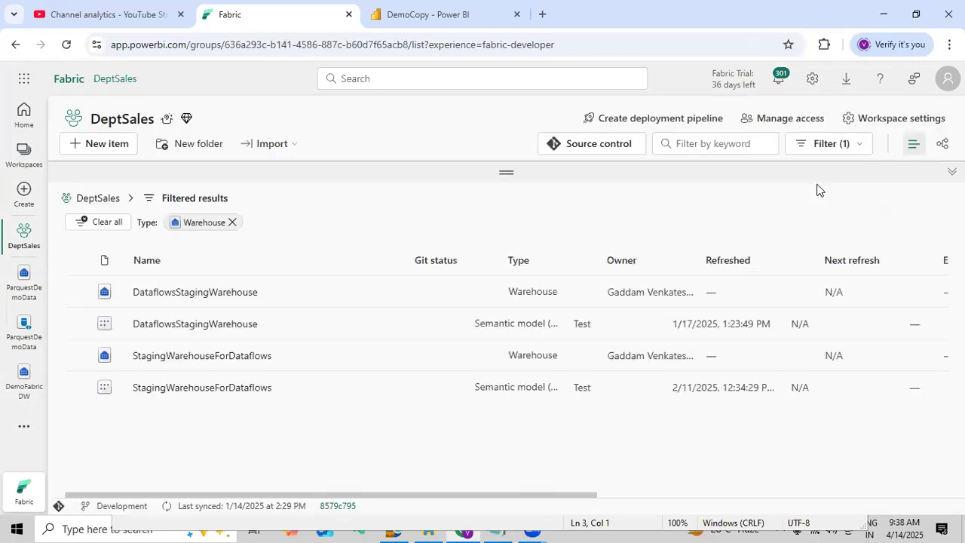
scroll(181, 422, down, 1)
scroll(179, 432, up, 1)
Step: Replace the Warehouse type filter with Lakehouse and open TempLakehouse
click(232, 224)
click(837, 143)
scroll(814, 339, down, 2)
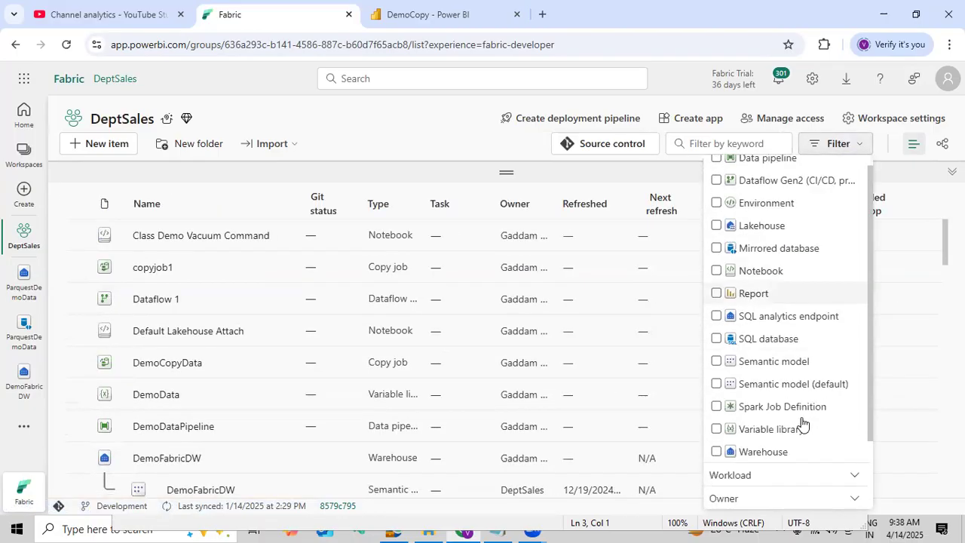
click(781, 230)
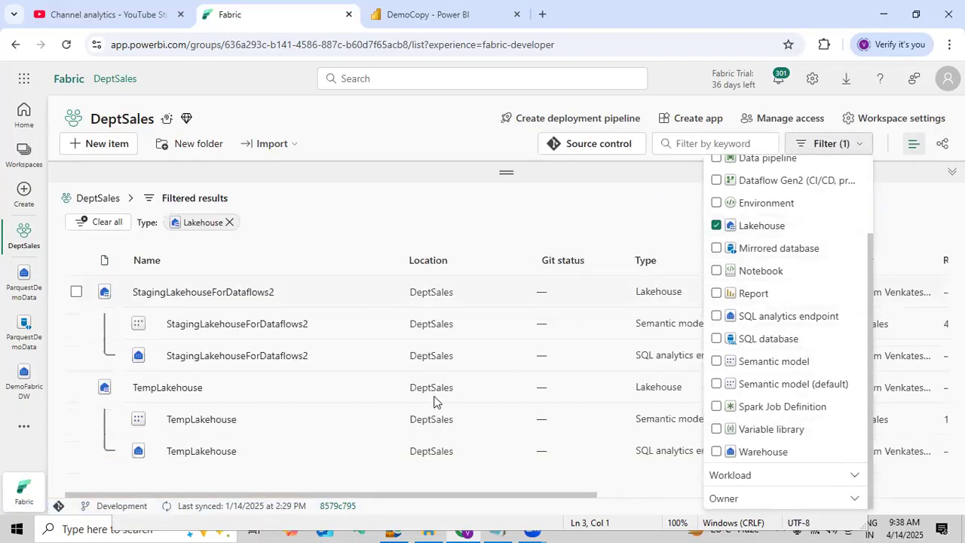
click(179, 387)
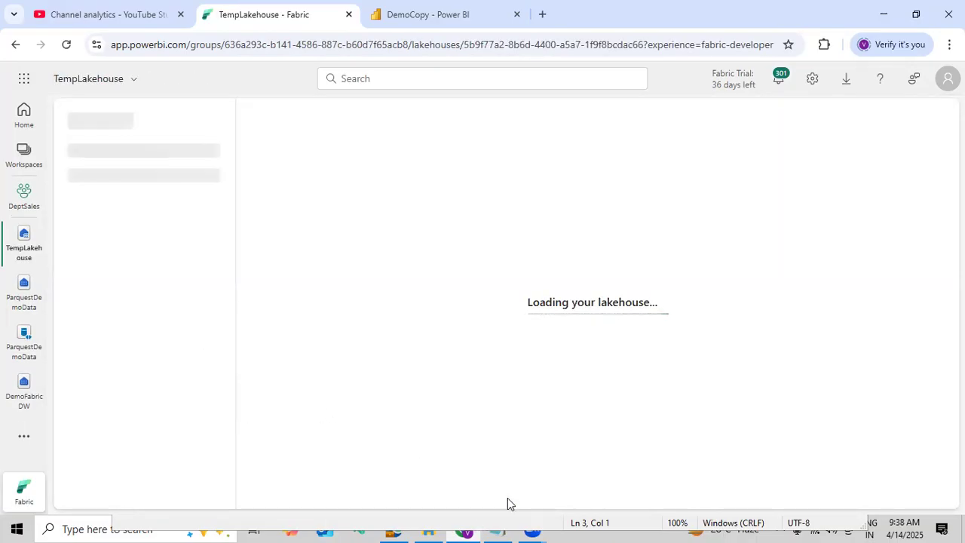
click(916, 13)
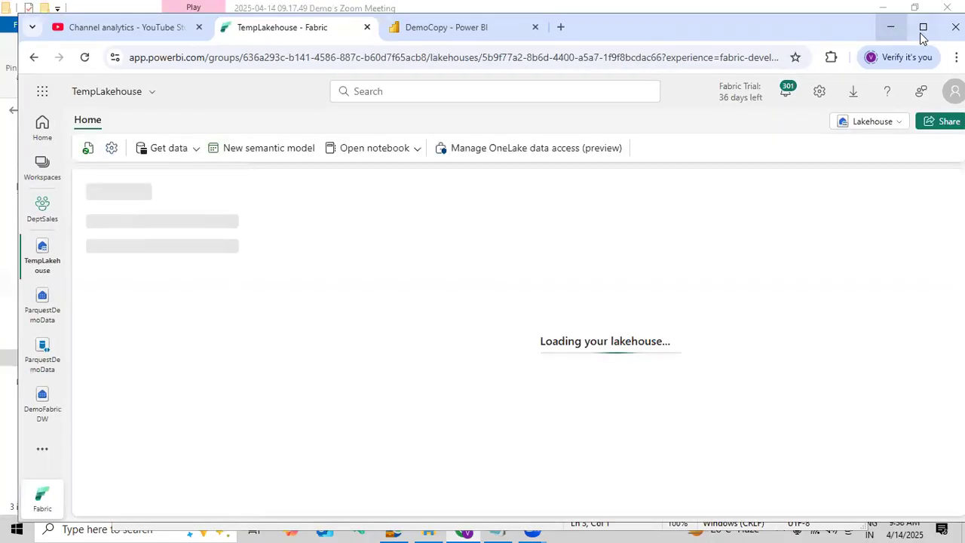
click(923, 26)
Step: Widen the Explorer area and delete the AddressDFGen table from TempLakehouse's dbo schema
drag(231, 322, 340, 325)
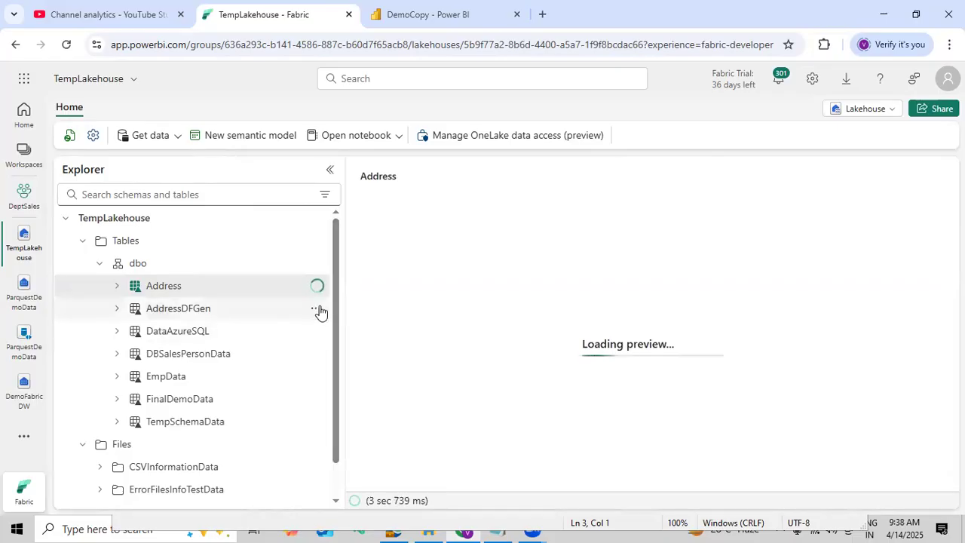
click(315, 308)
click(348, 355)
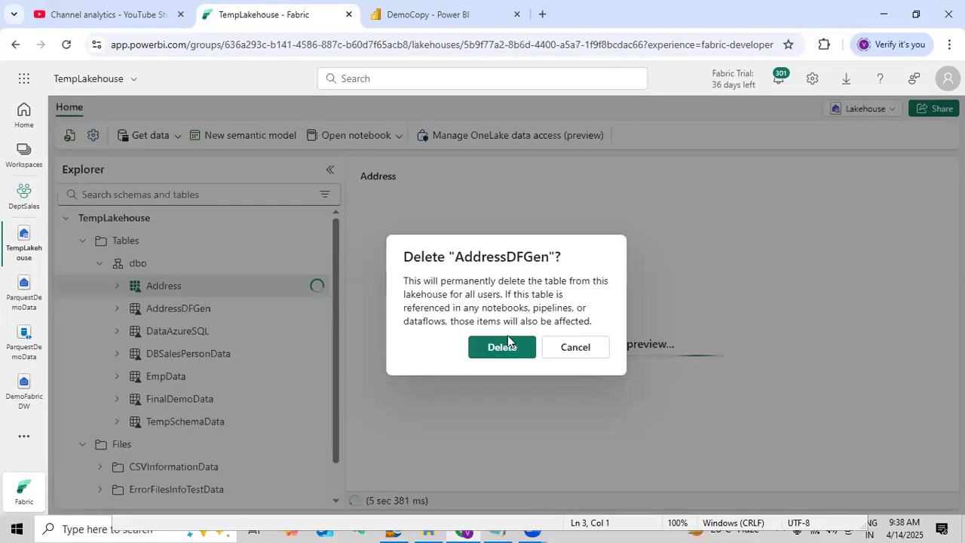
click(501, 347)
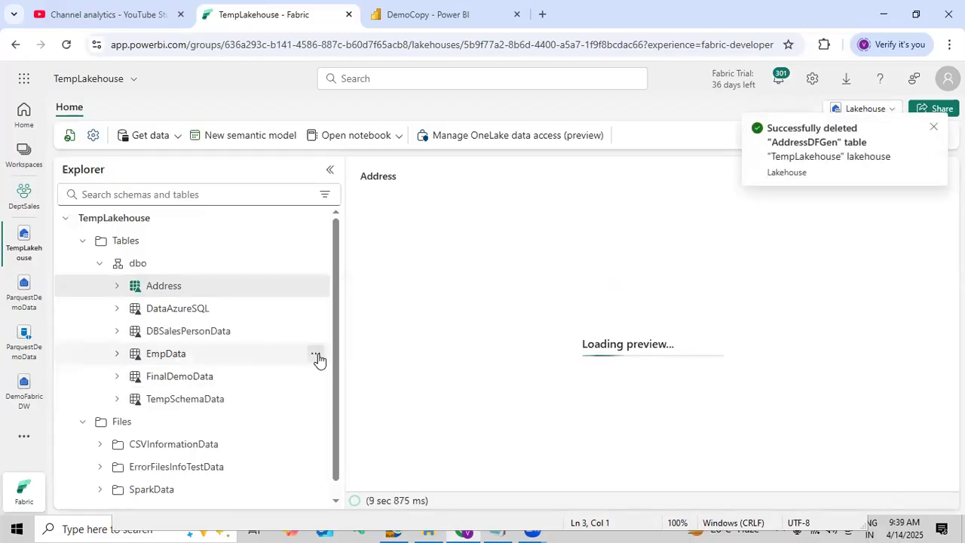
Step: Delete the EmpData table from TempLakehouse's dbo schema
click(315, 358)
click(351, 218)
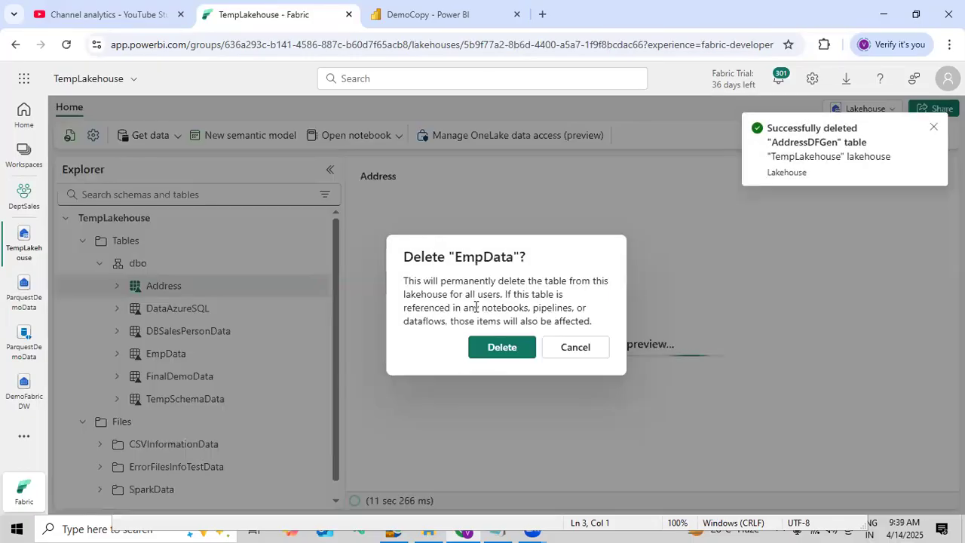
click(493, 348)
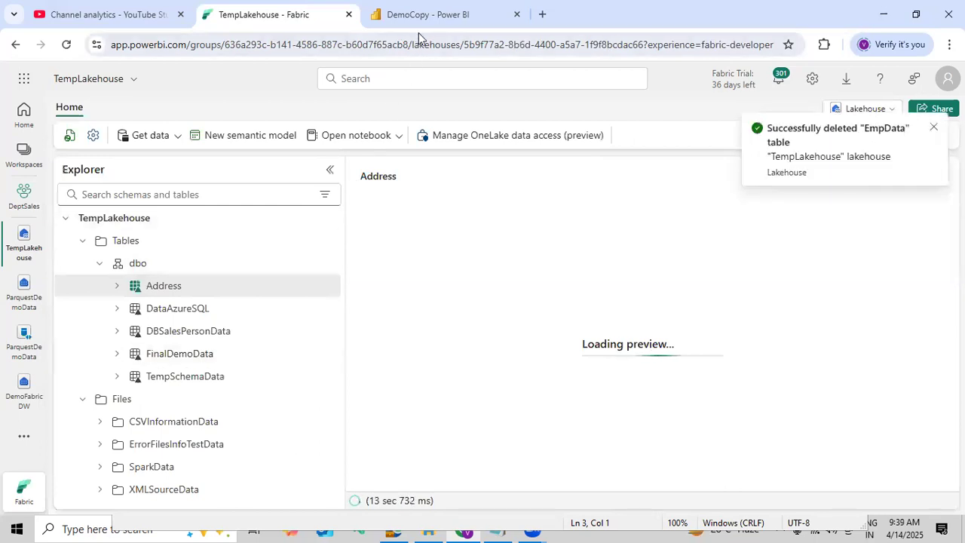
Step: Check the tables selected in the DemoCopy job, and delete the matching FinalDemoData table from TempLakehouse
click(422, 21)
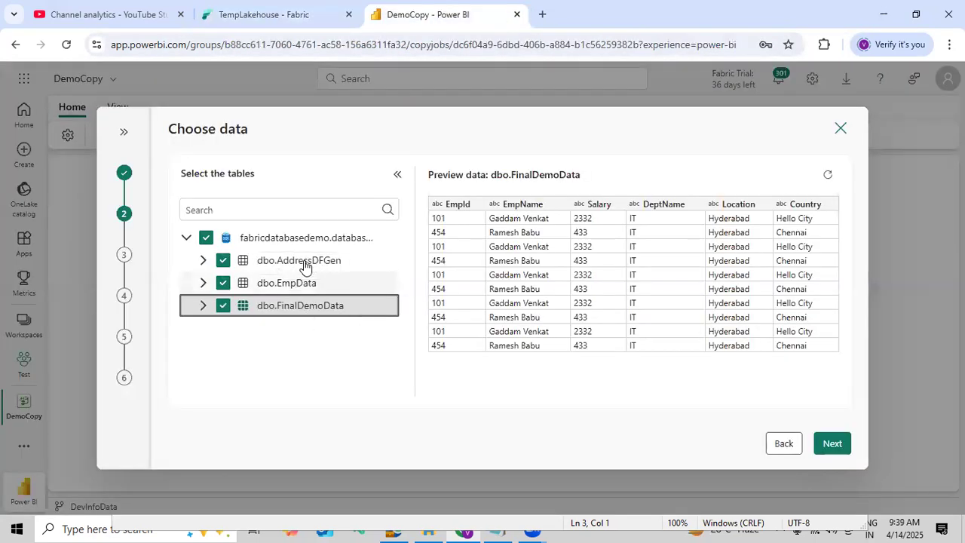
click(269, 18)
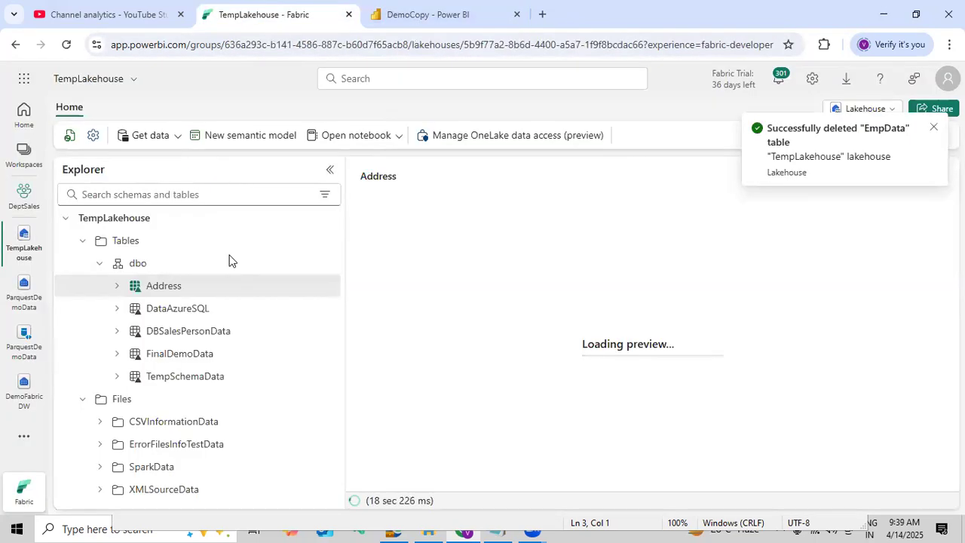
click(249, 354)
click(328, 354)
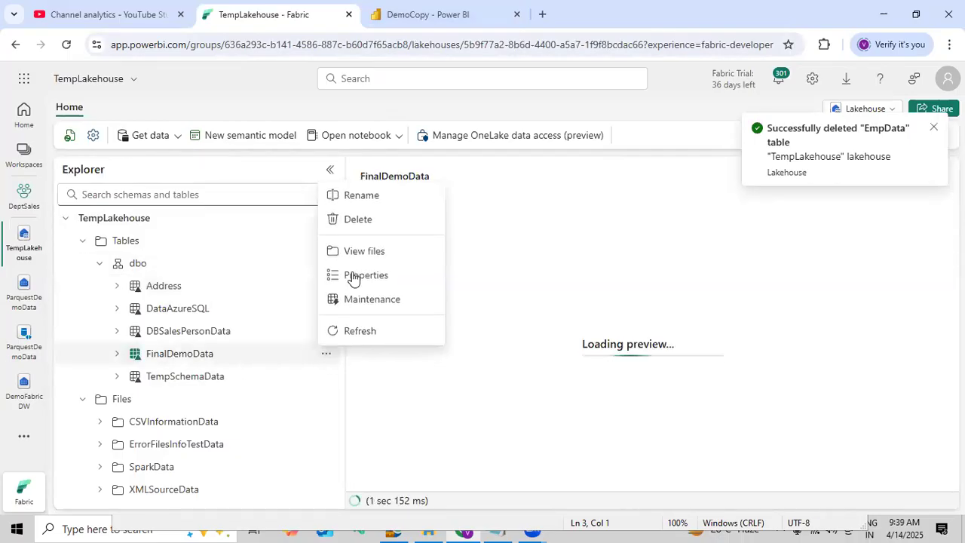
click(356, 217)
click(488, 348)
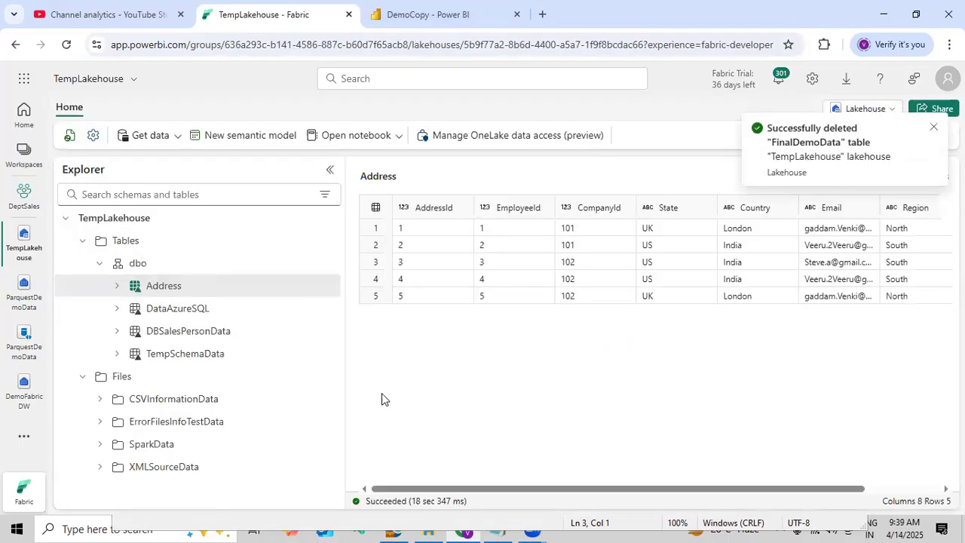
Step: Delete the DataAzureSQL table from TempLakehouse's dbo schema
click(325, 308)
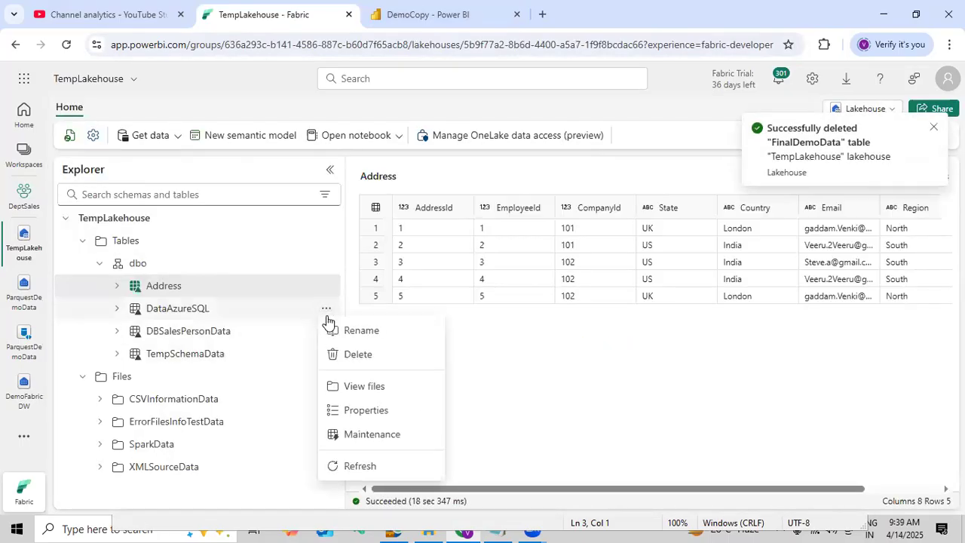
click(347, 357)
click(479, 352)
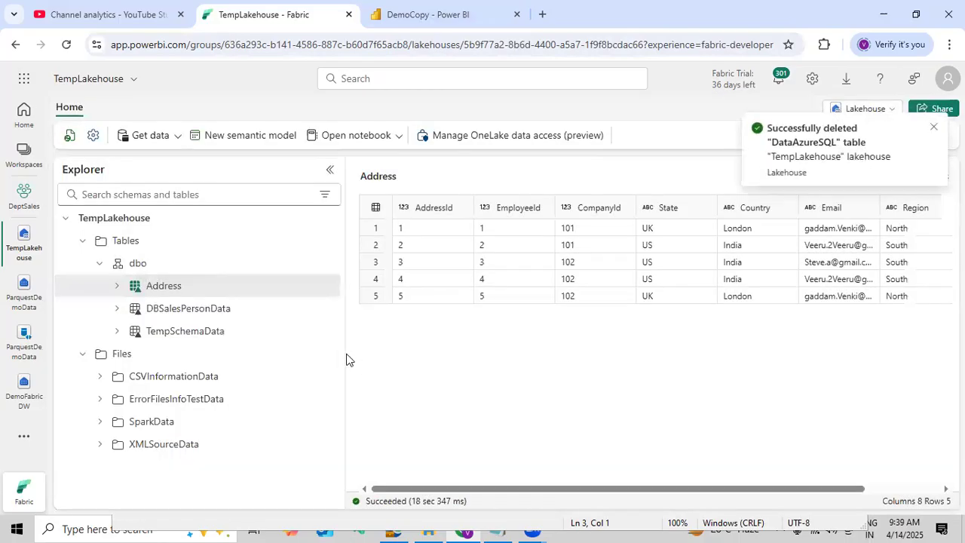
Step: Return to the DemoCopy job and check the selected AddressDFGen, EmpData and FinalDemoData source tables and the data preview
click(392, 14)
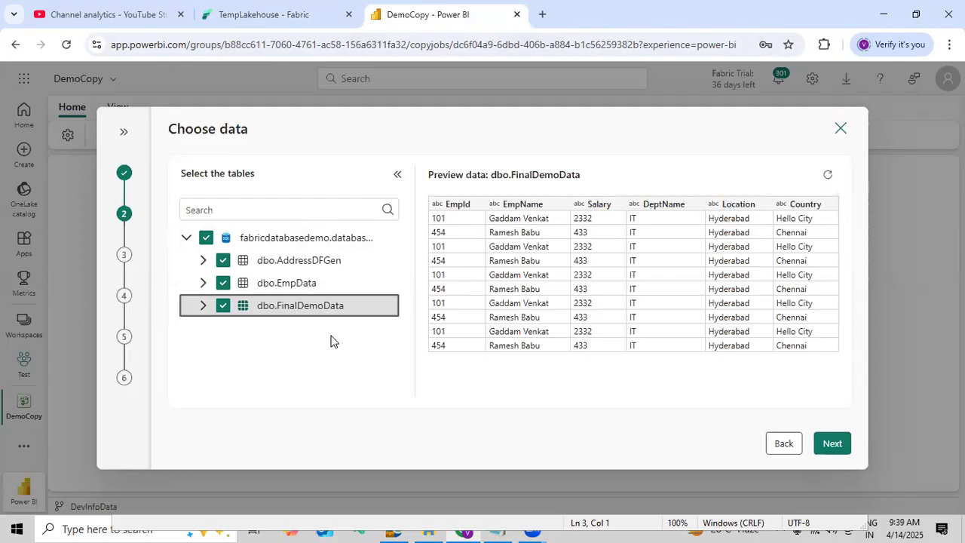
click(317, 264)
click(308, 283)
click(310, 309)
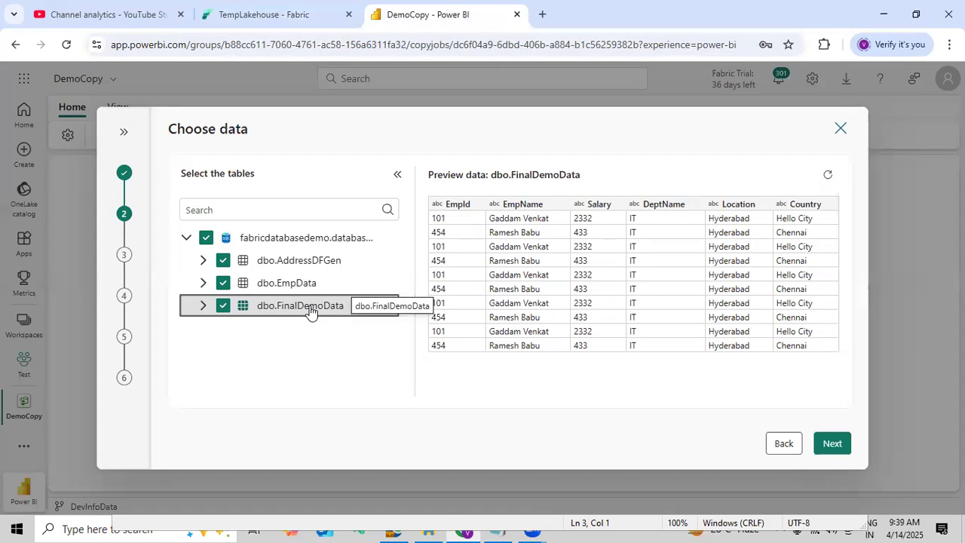
click(397, 175)
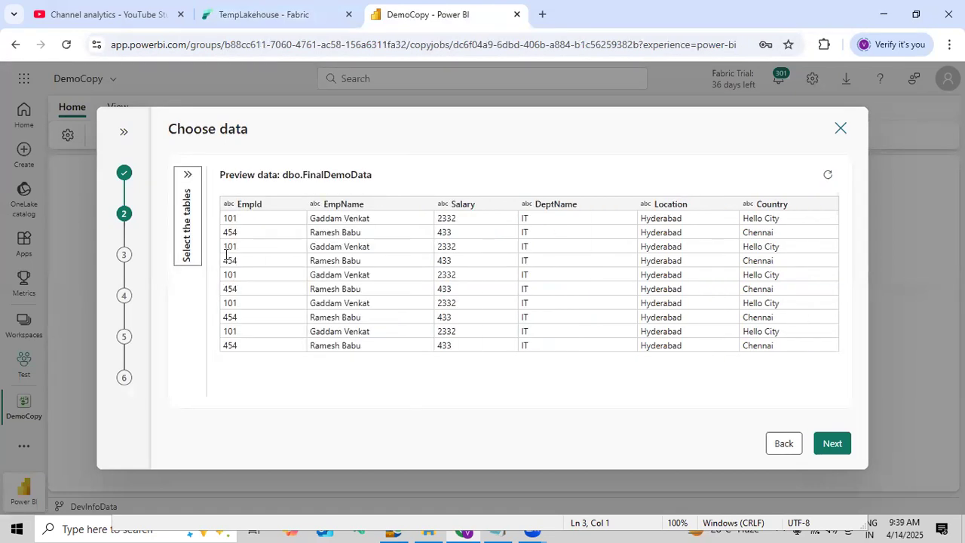
click(188, 175)
click(125, 132)
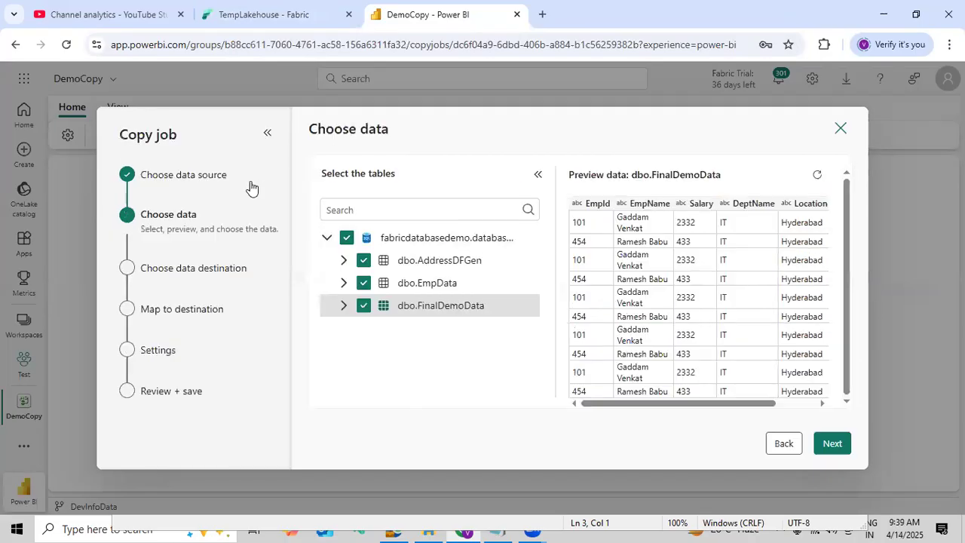
click(267, 134)
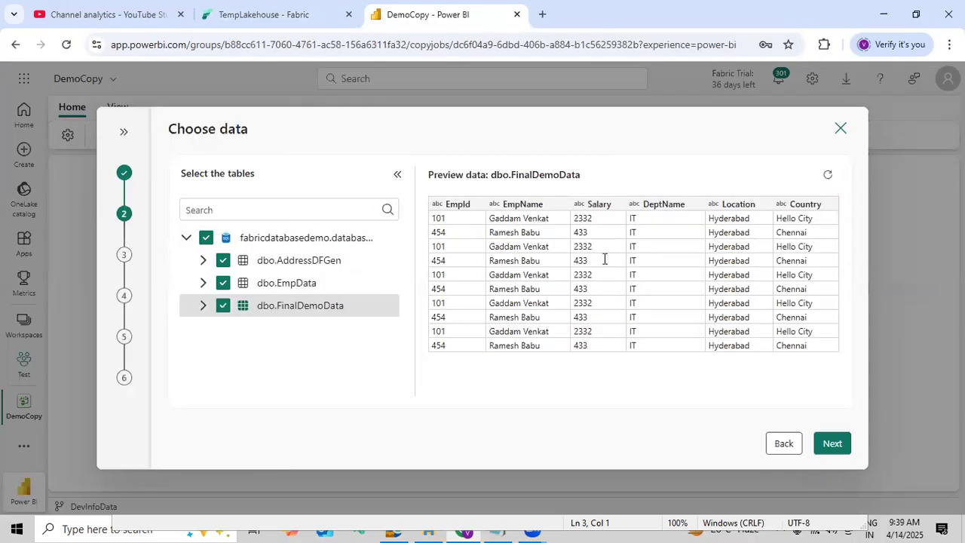
Step: Accept the source tables and choose TempLakehouse from OneLake as the copy job's destination
click(832, 443)
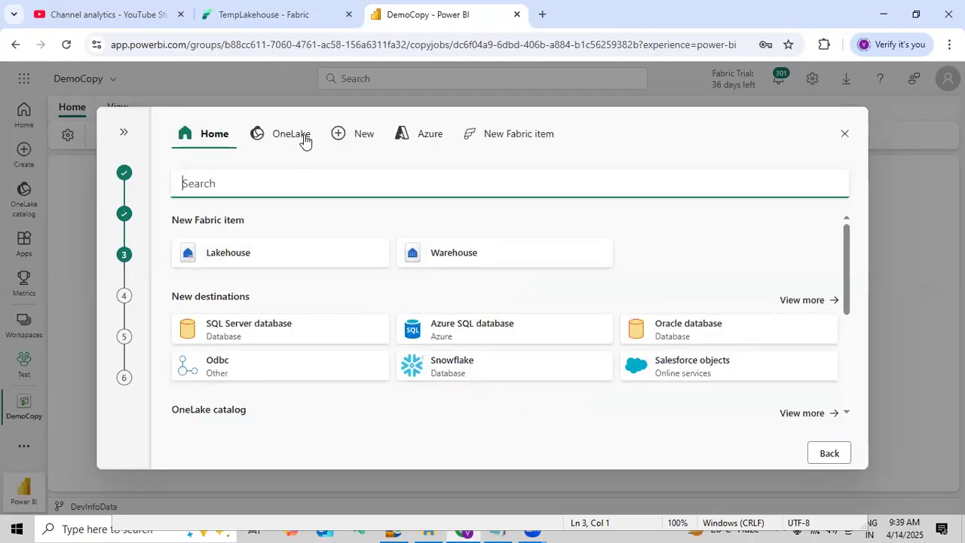
click(294, 141)
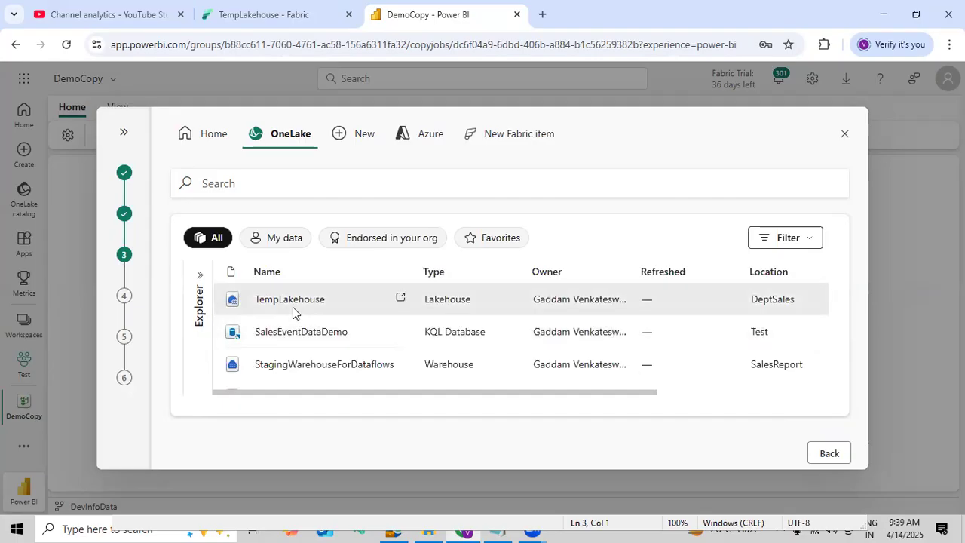
click(292, 307)
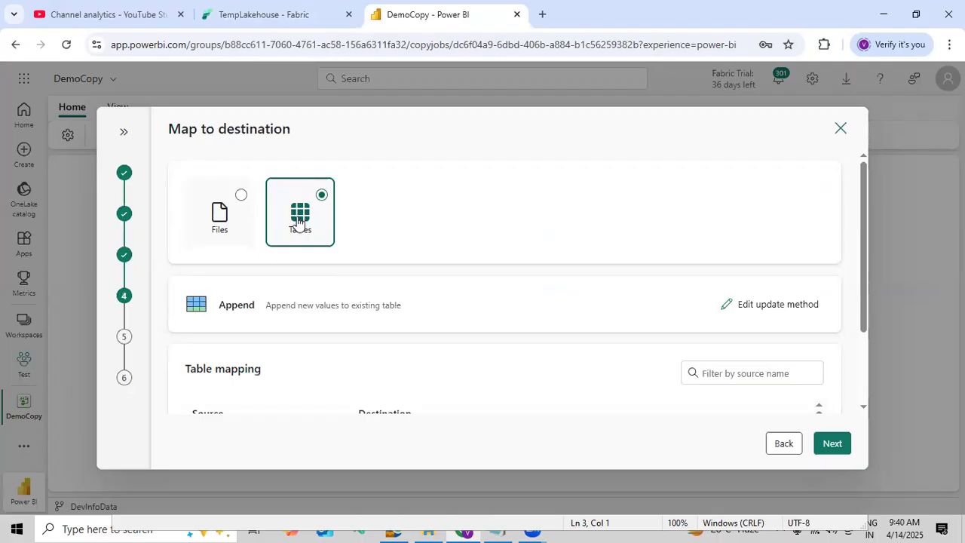
Step: Check the destination table mappings and the AddressDFGen column mapping, and continue to the copy job settings
scroll(412, 237, down, 3)
scroll(320, 338, down, 1)
scroll(311, 342, up, 2)
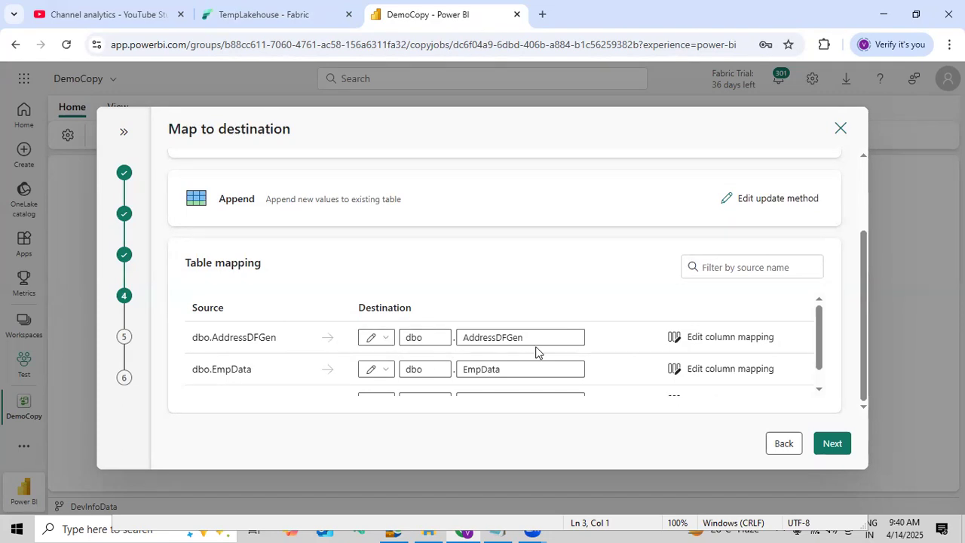
triple_click(269, 338)
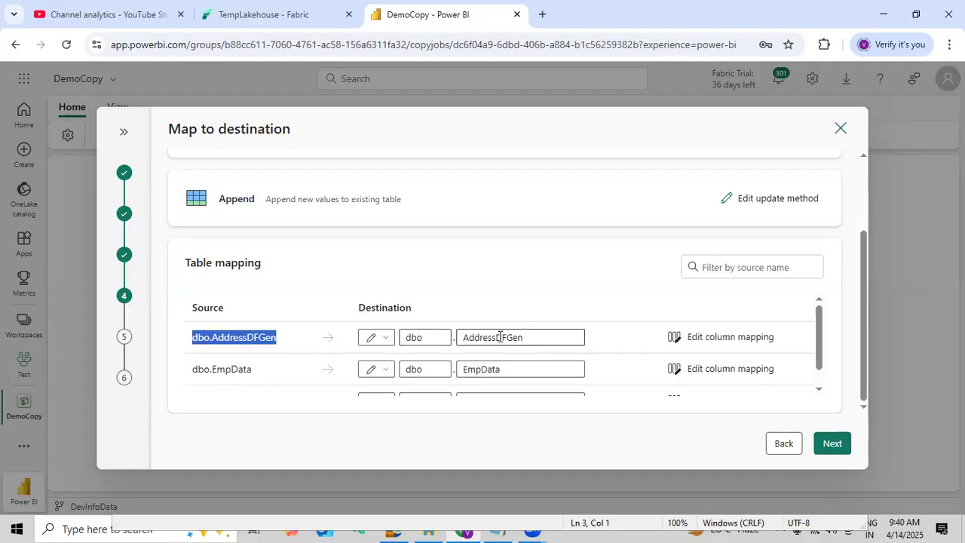
click(709, 338)
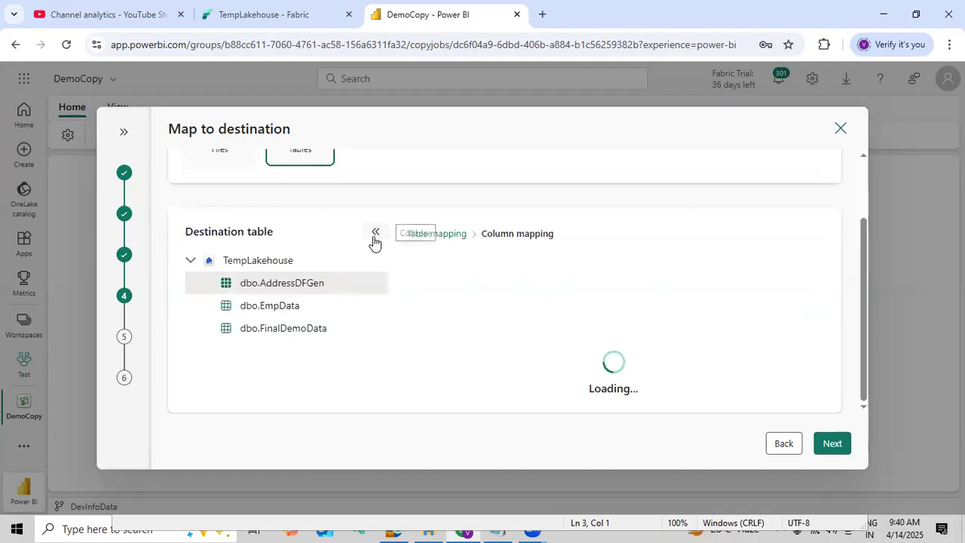
click(376, 232)
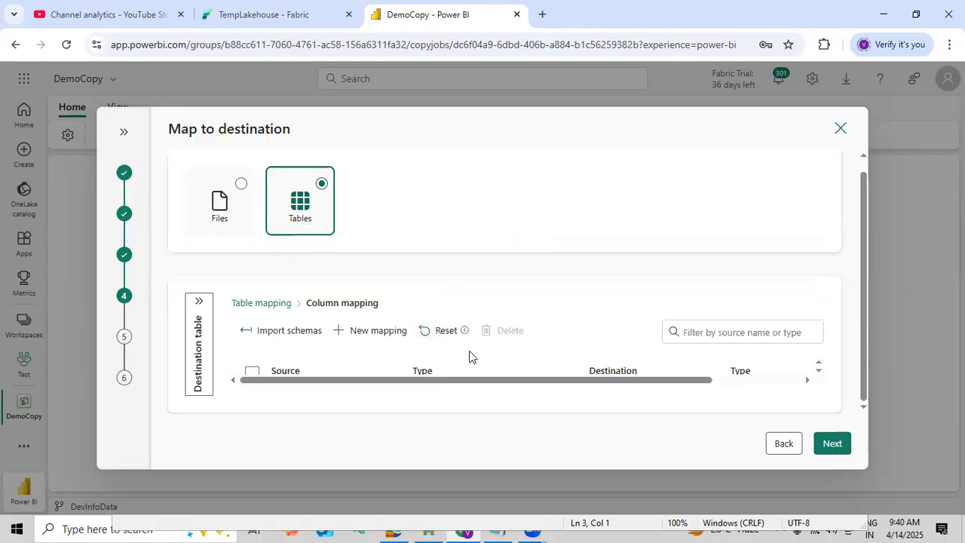
click(278, 304)
scroll(370, 331, down, 3)
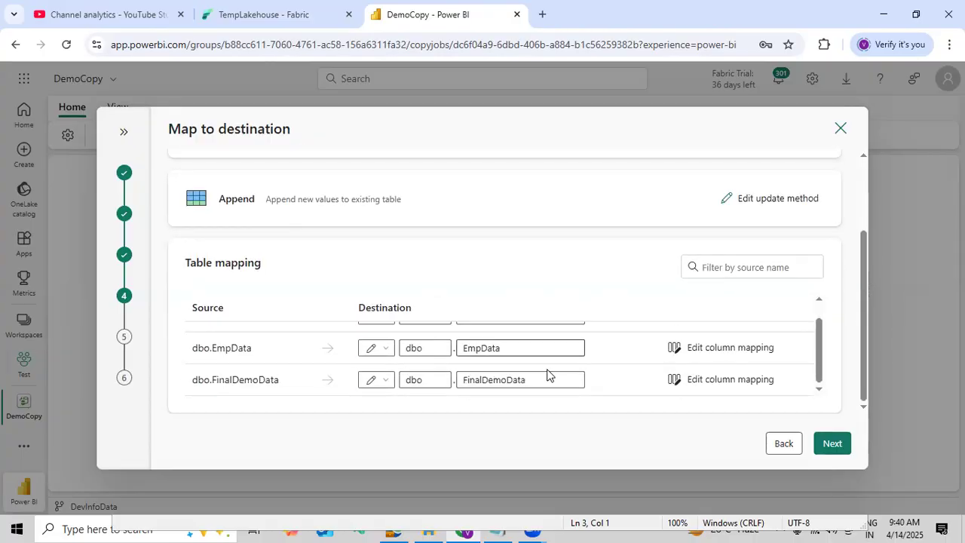
click(822, 447)
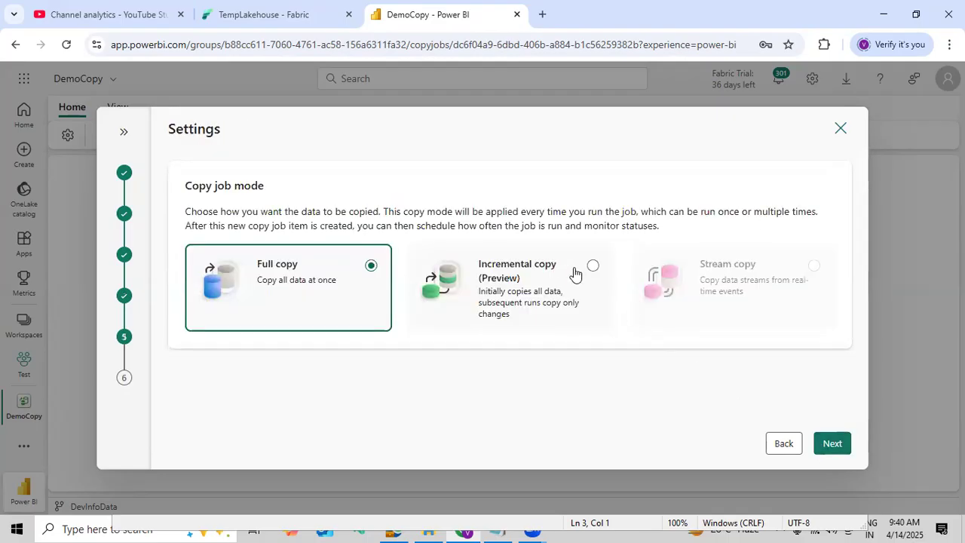
Step: Compare Incremental copy with Full copy and examine the incremental column options for each source table
click(593, 266)
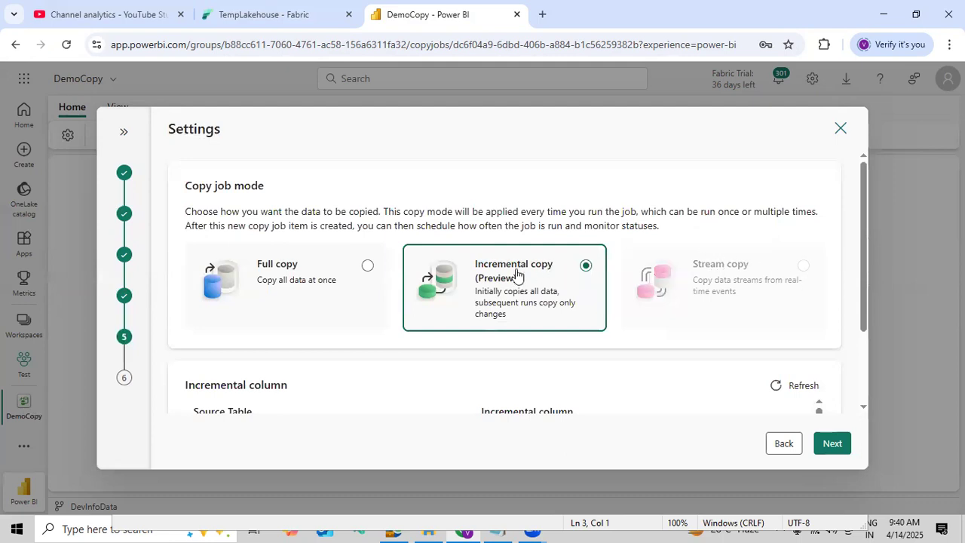
scroll(502, 305, down, 2)
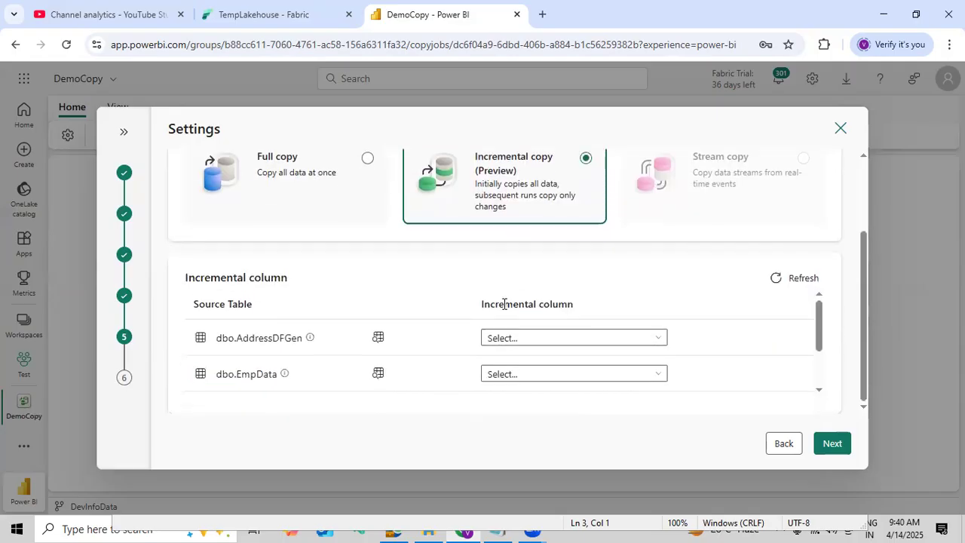
scroll(367, 281, up, 3)
click(338, 256)
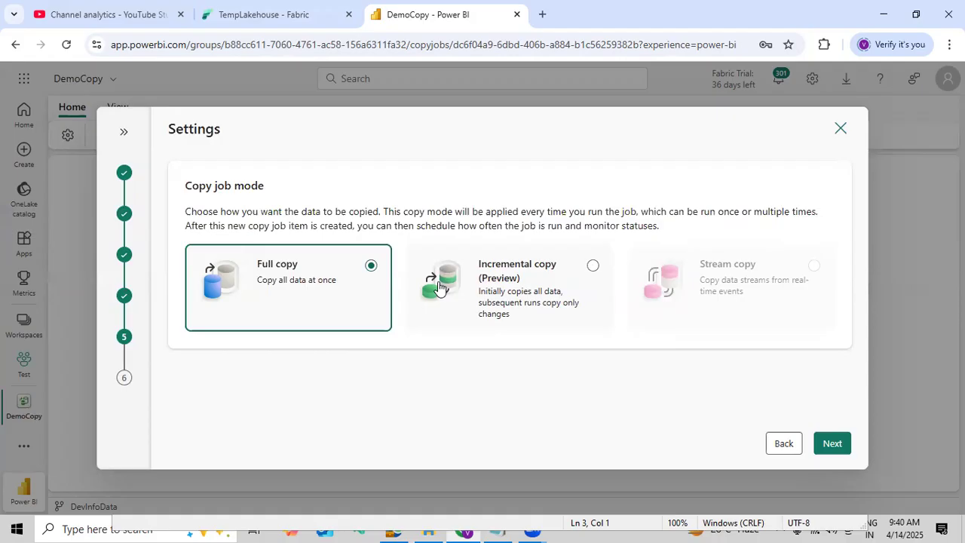
click(533, 303)
scroll(532, 317, down, 2)
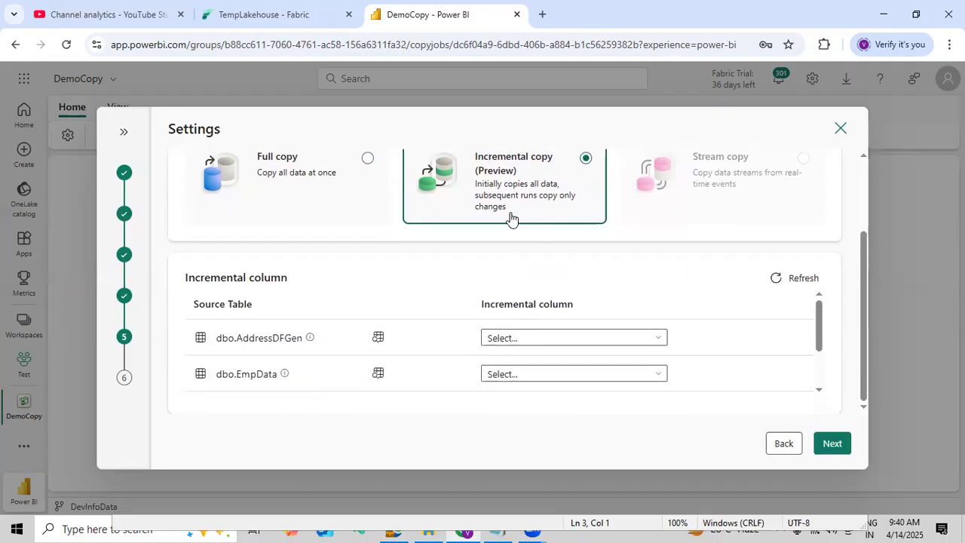
scroll(528, 336, down, 3)
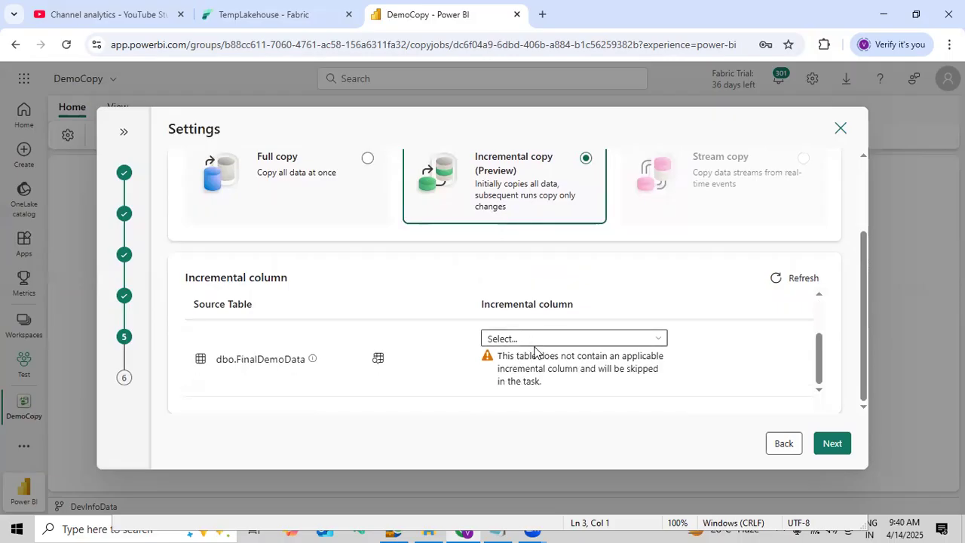
scroll(540, 346, up, 3)
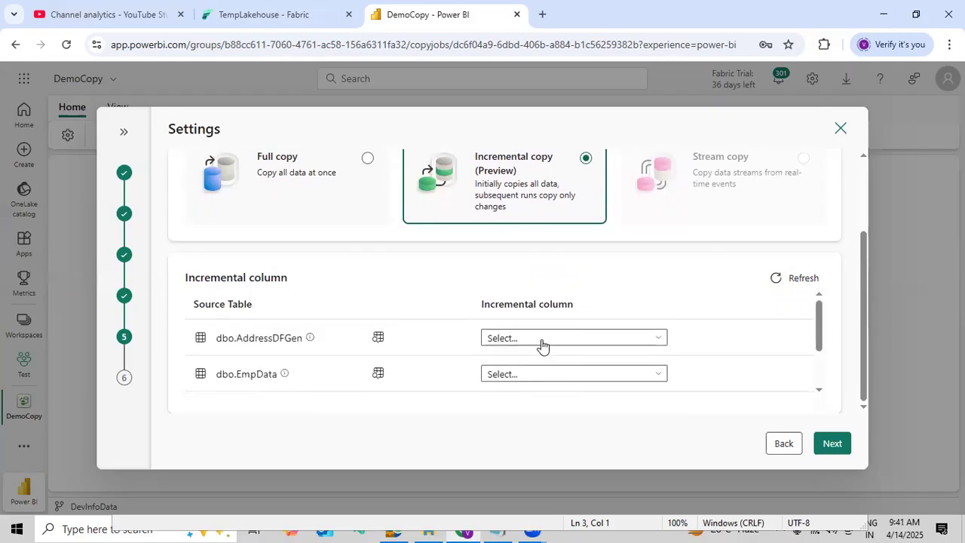
scroll(540, 347, down, 3)
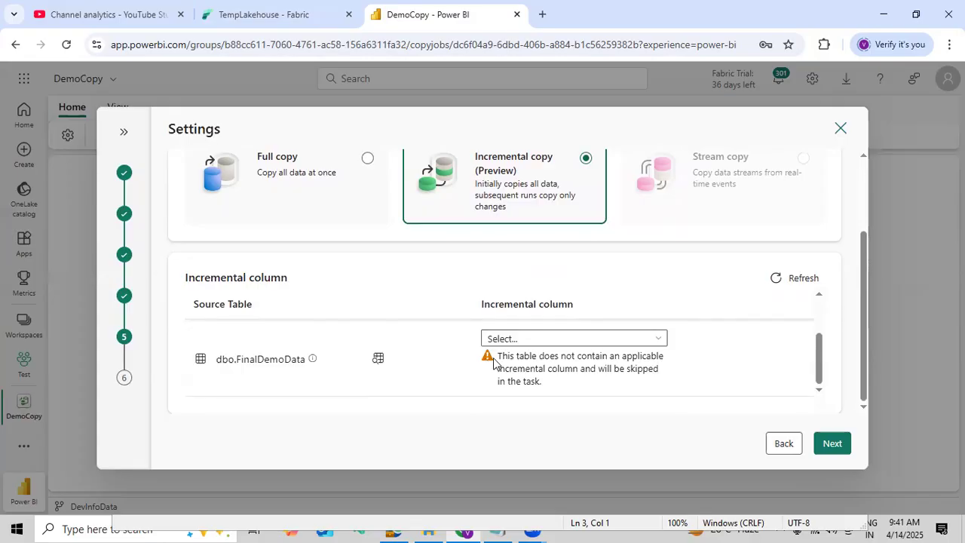
scroll(460, 362, up, 3)
Step: Set the copy job mode to Full copy, continue to the review stage and check the source, destination and run options
click(315, 186)
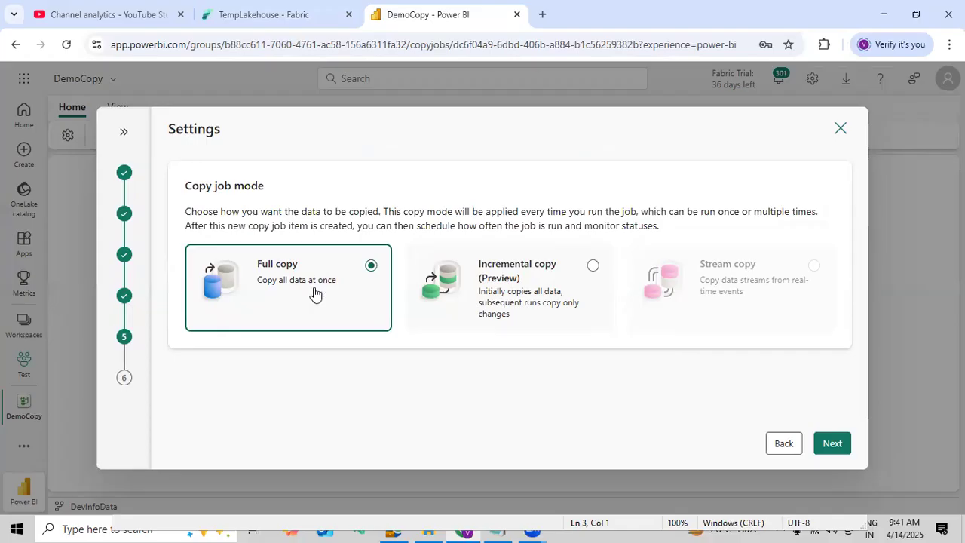
click(827, 445)
scroll(286, 283, down, 1)
scroll(271, 272, up, 1)
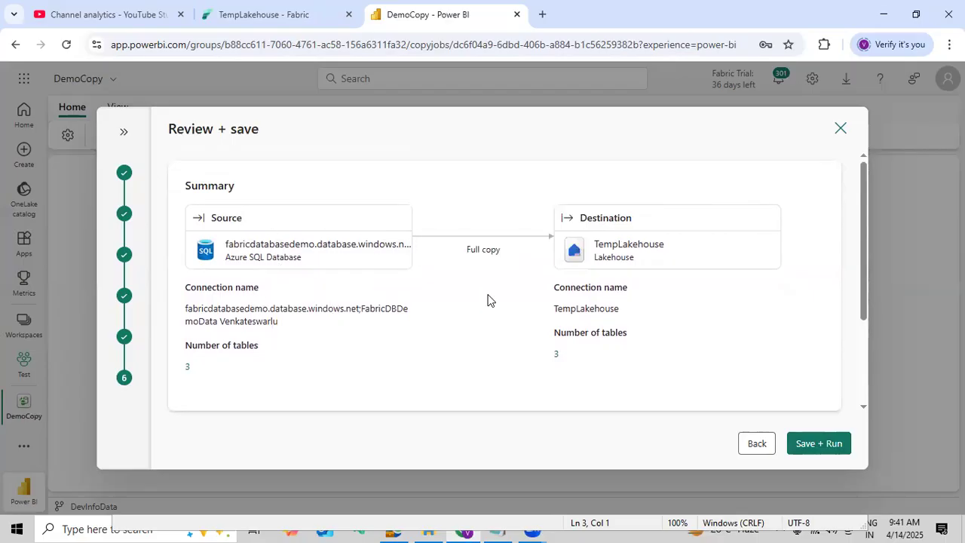
scroll(527, 312, down, 1)
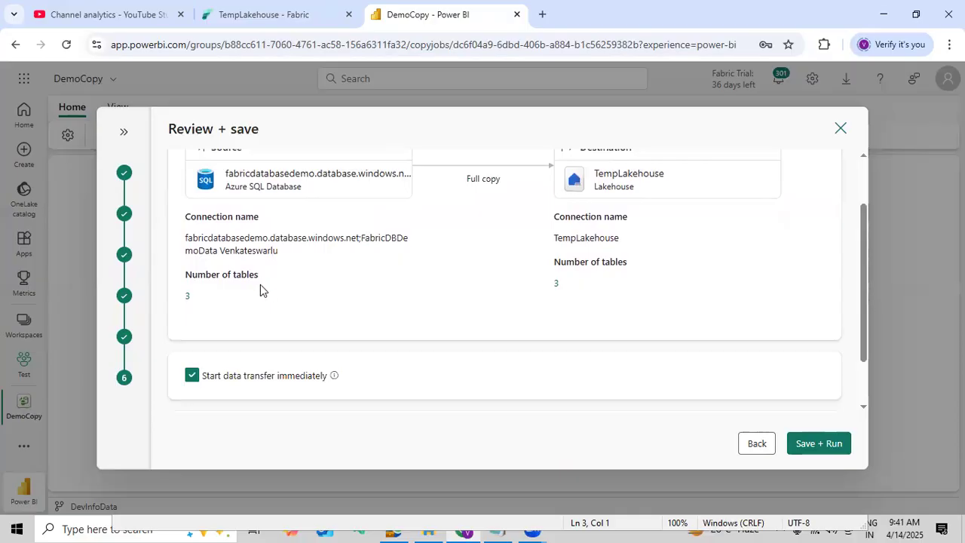
scroll(571, 301, down, 1)
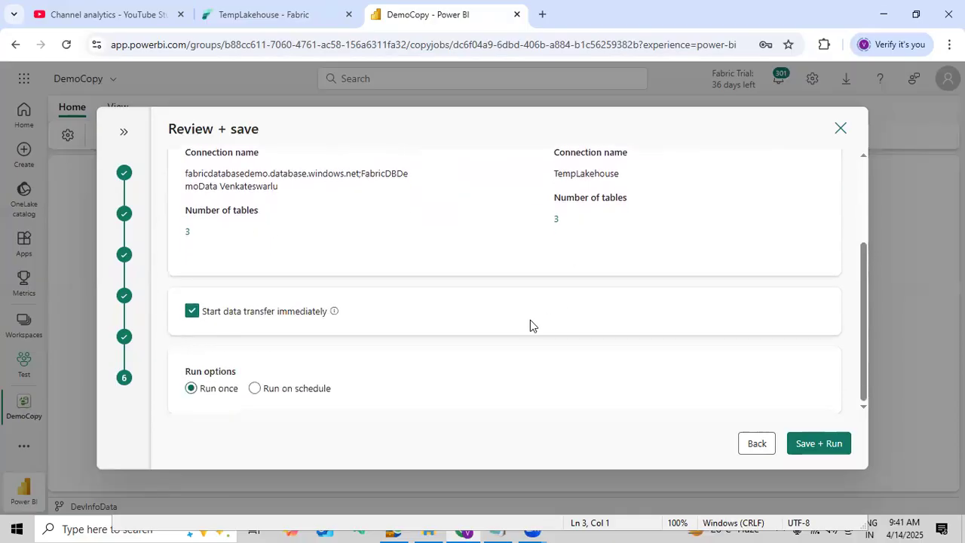
Step: Look at the repeat and date options for Run on schedule, and set the run option back to Run once
click(265, 390)
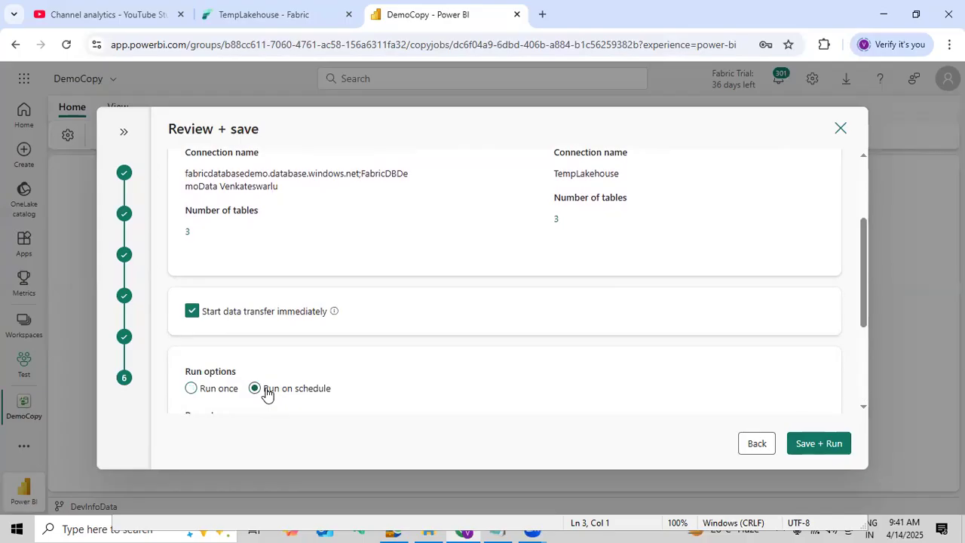
scroll(265, 391, down, 2)
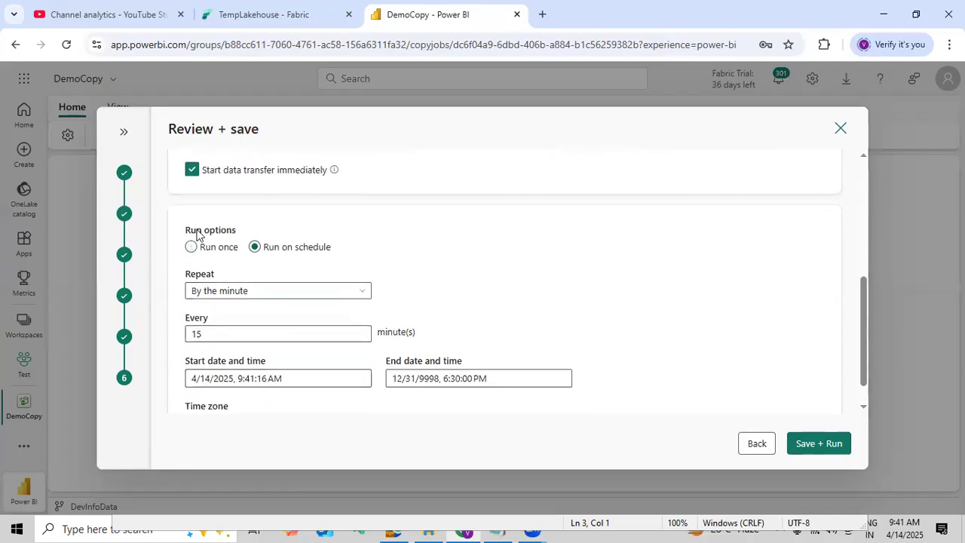
click(194, 246)
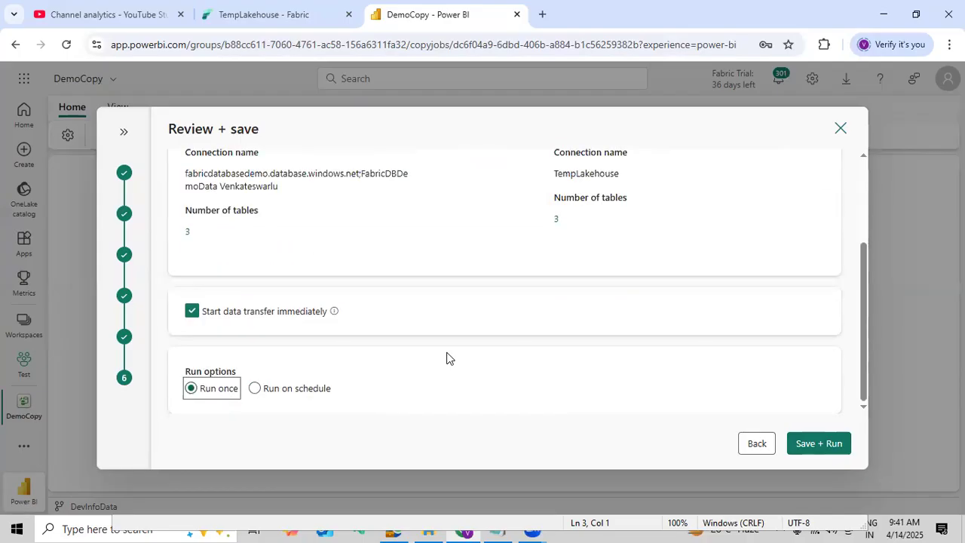
Step: Save and run the DemoCopy job with immediate data transfer, and enlarge the Results area to monitor the table copies
scroll(482, 359, up, 2)
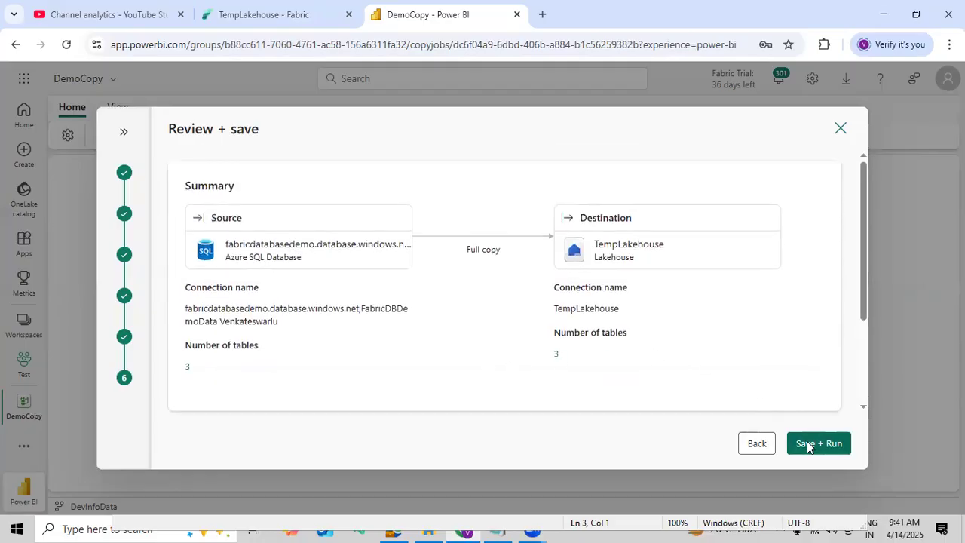
scroll(539, 348, down, 2)
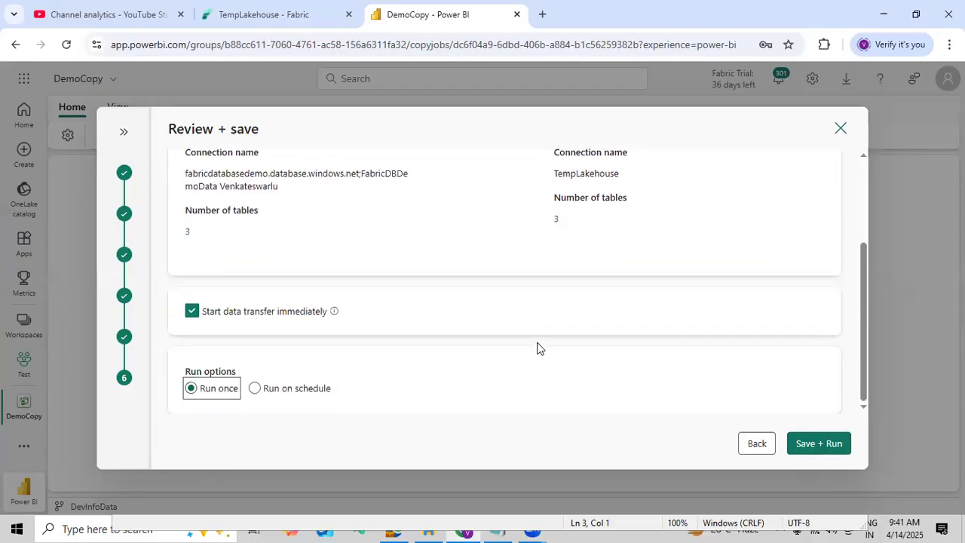
click(813, 441)
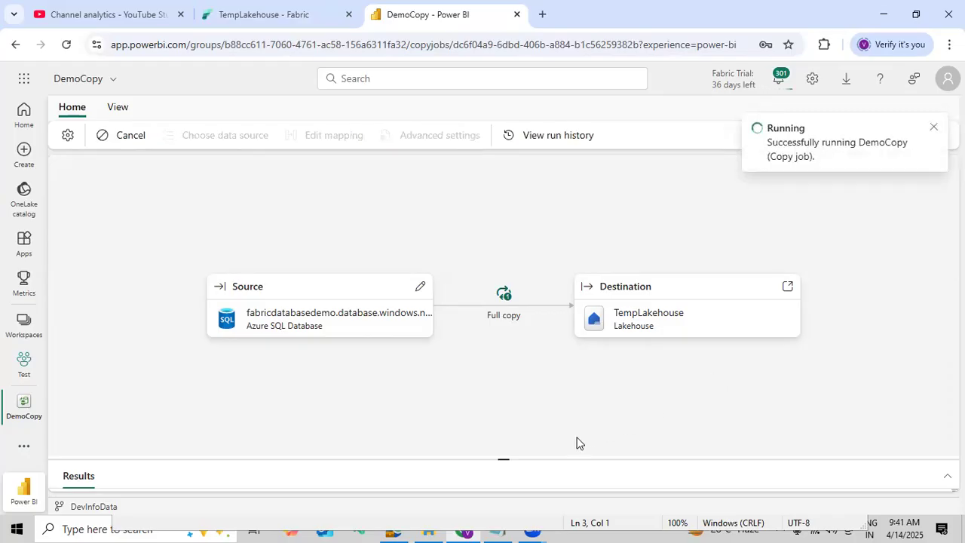
drag(524, 392, 526, 189)
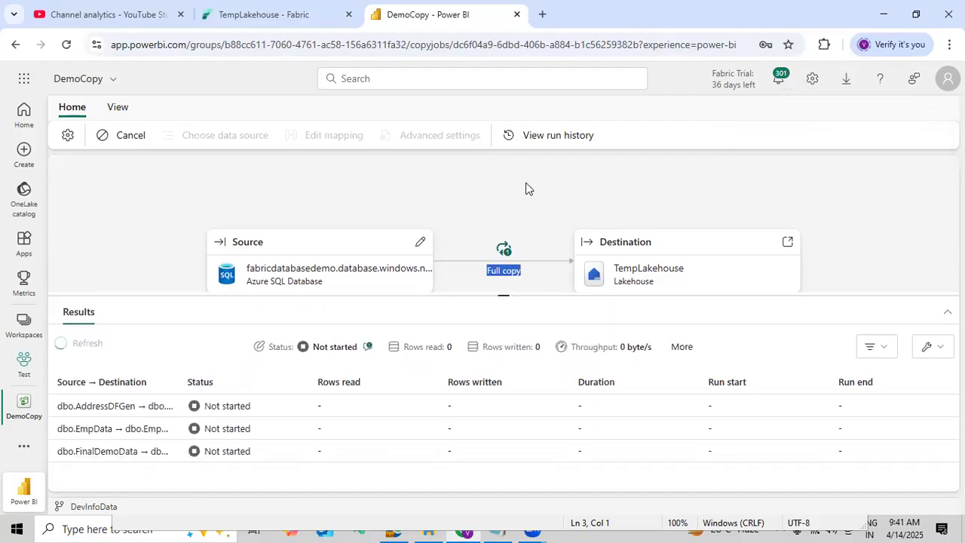
click(526, 193)
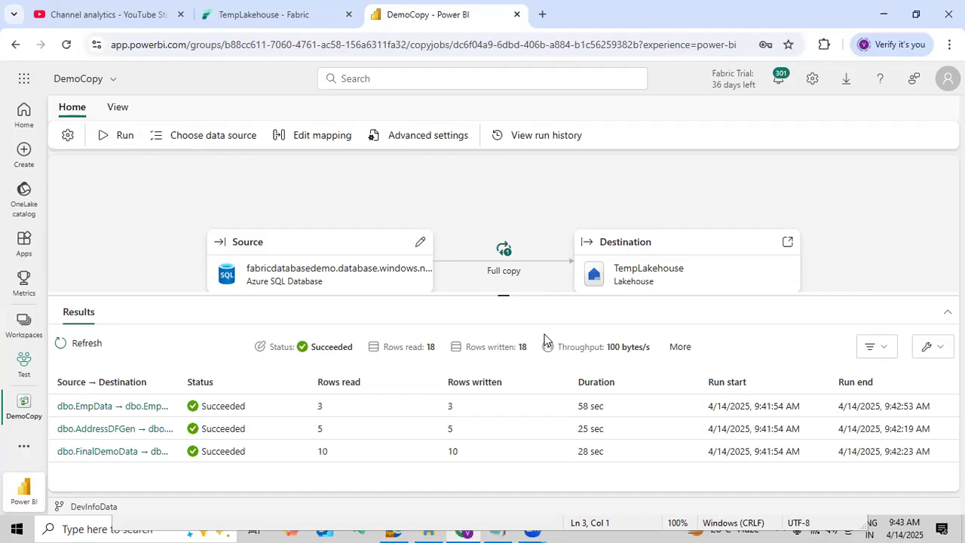
Step: Switch to TempLakehouse and refresh the dbo schema's table list to load the newly copied tables
click(317, 25)
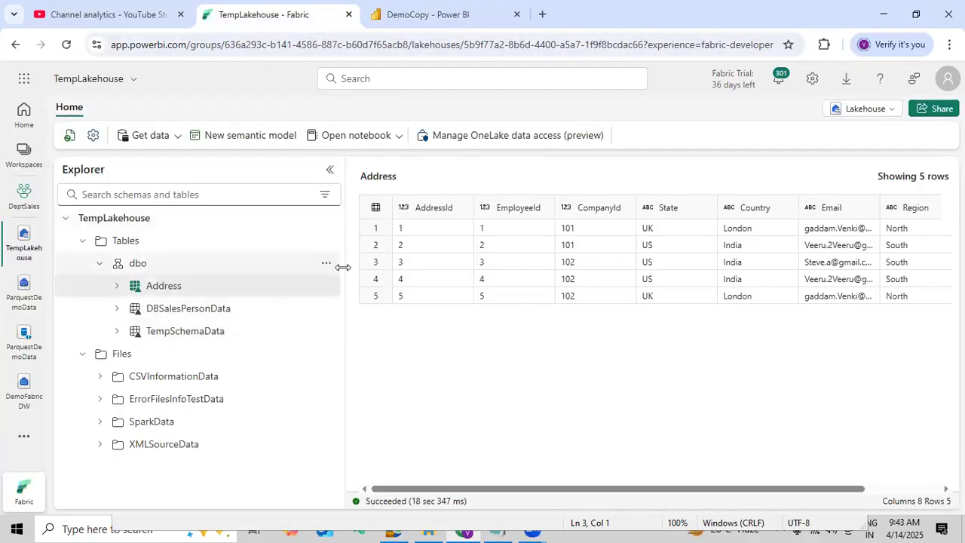
click(326, 264)
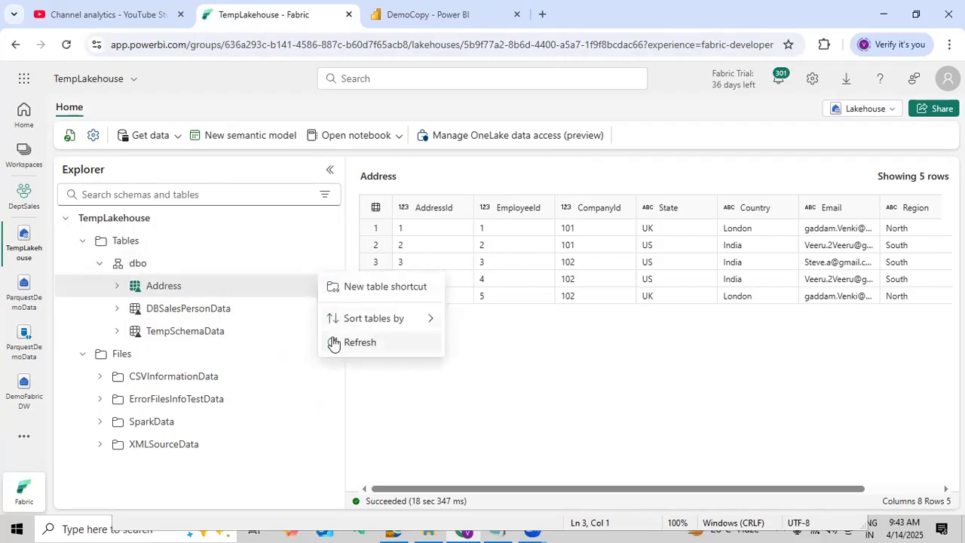
click(334, 344)
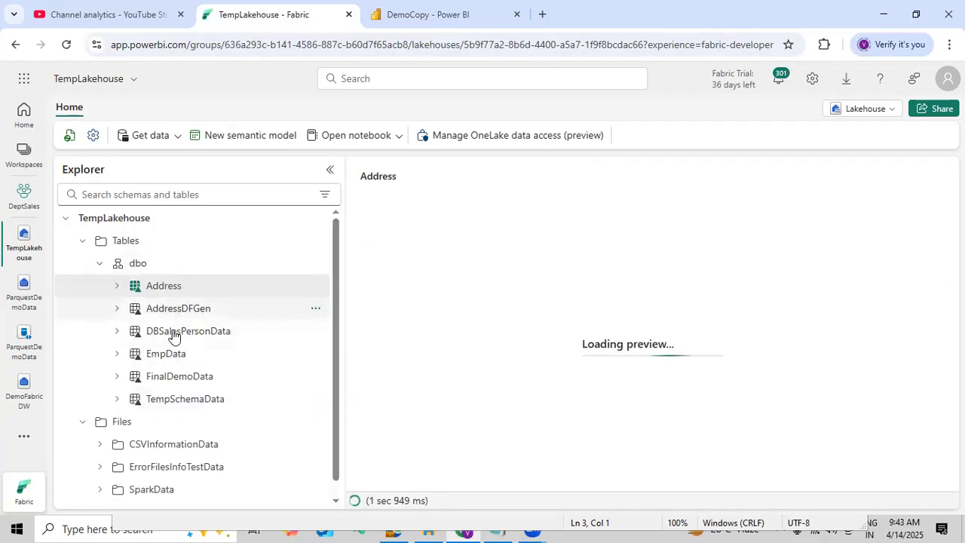
Step: Preview the copied AddressDFGen and FinalDemoData tables in TempLakehouse, and return to the DemoCopy job's results
click(183, 313)
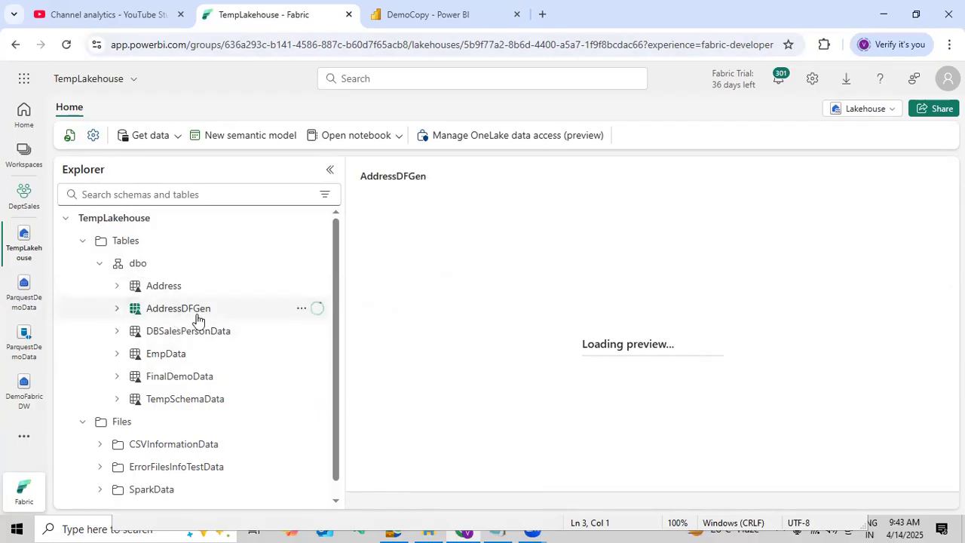
click(199, 386)
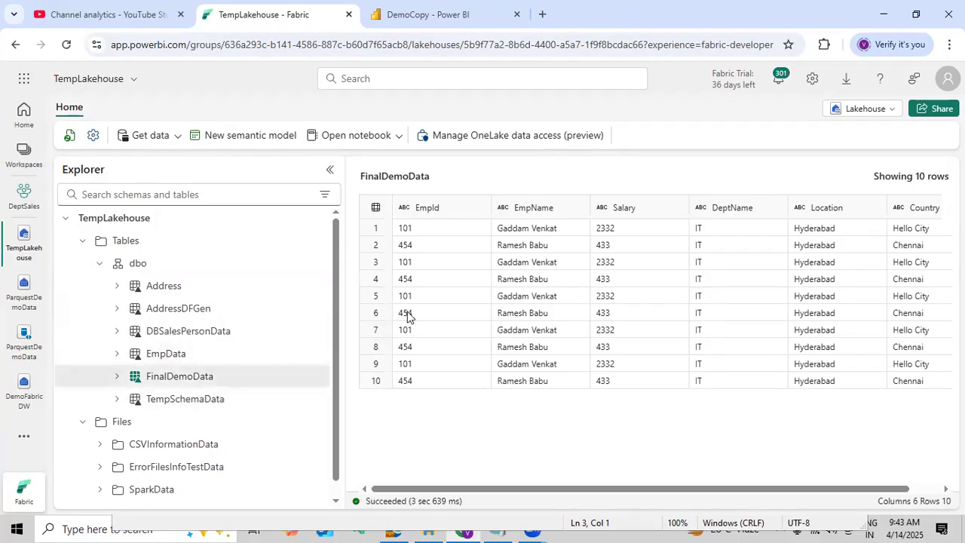
click(418, 26)
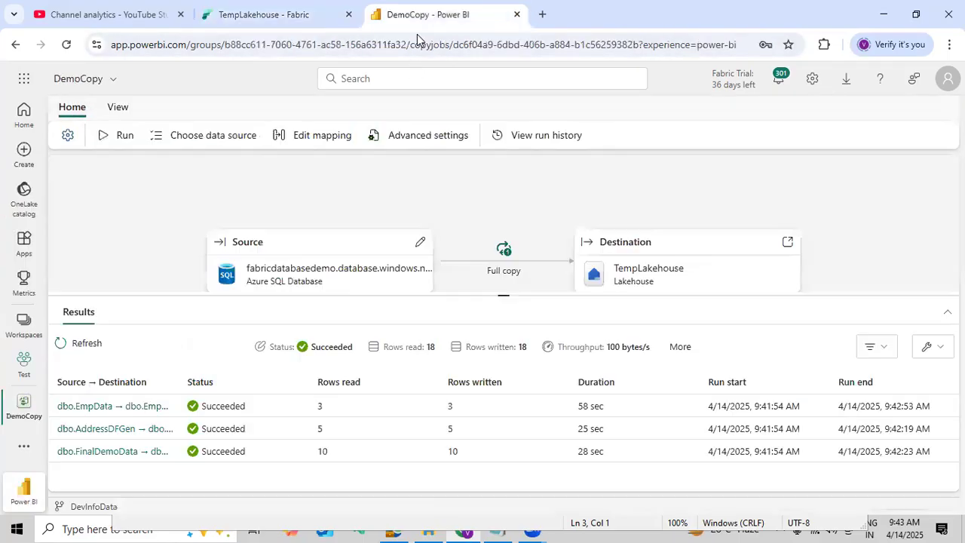